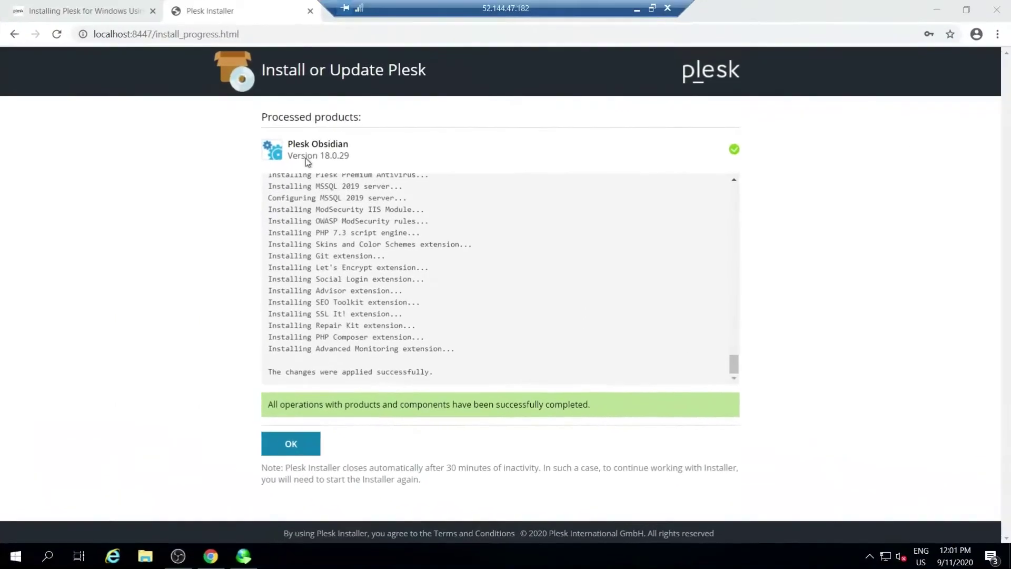
Close the finished Plesk Obsidian 18.0.29 installation report to reach the installer summary
left_click(266, 408)
left_click_drag(388, 416, 579, 416)
left_click(265, 449)
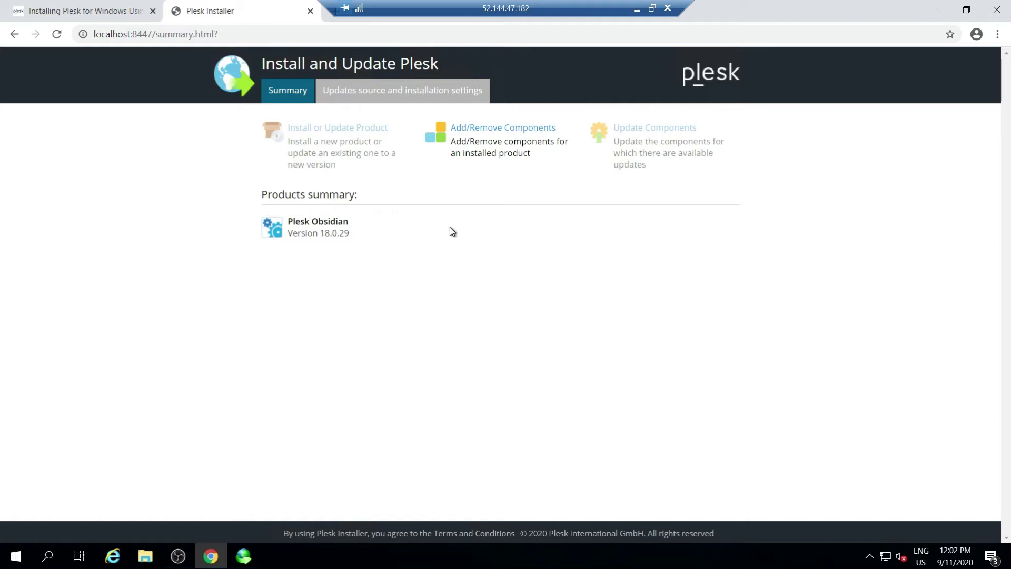
left_click(501, 151)
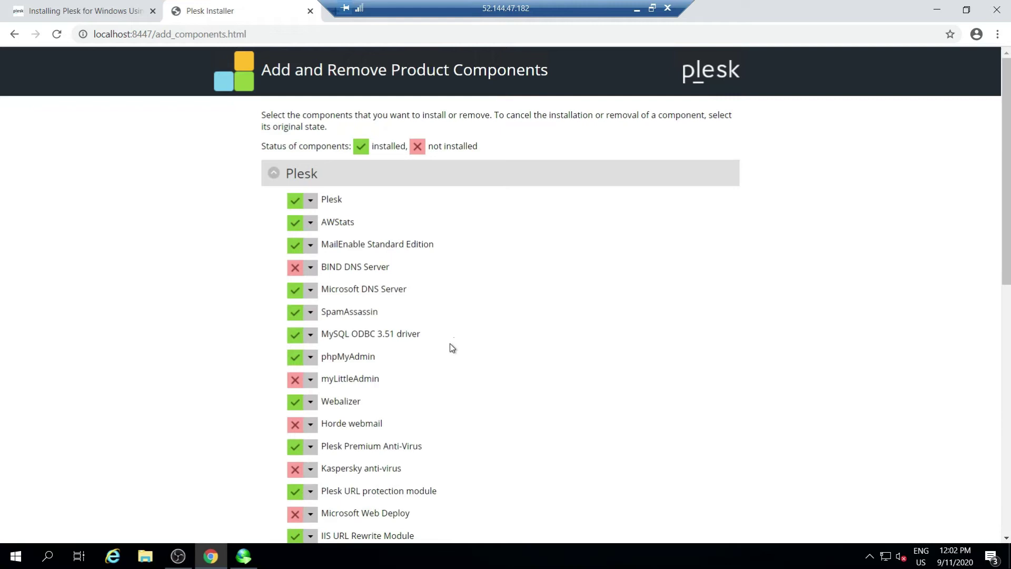
scroll(450, 343, "down", 9)
scroll(420, 238, "up", 9)
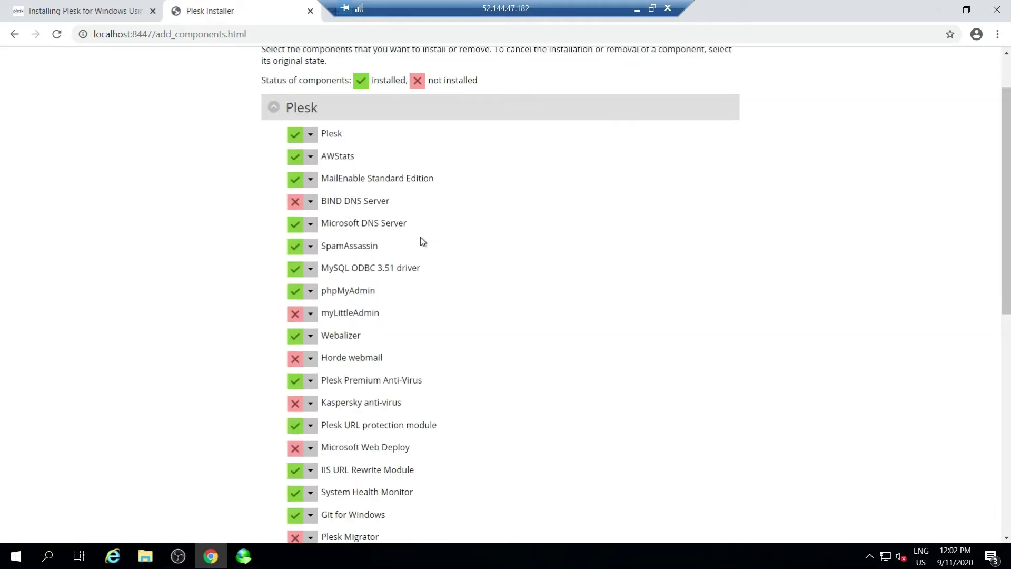
left_click(14, 35)
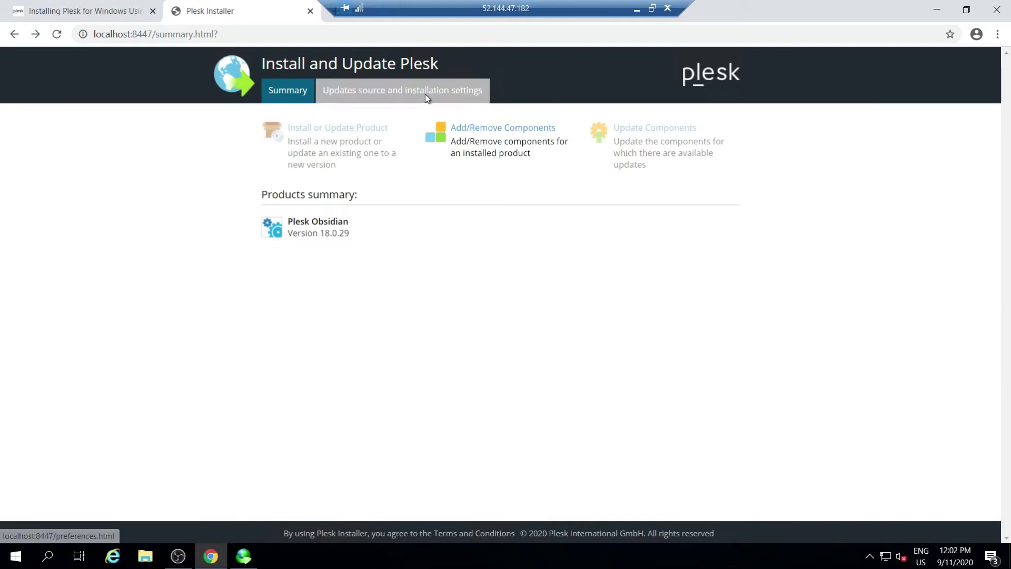
left_click(382, 100)
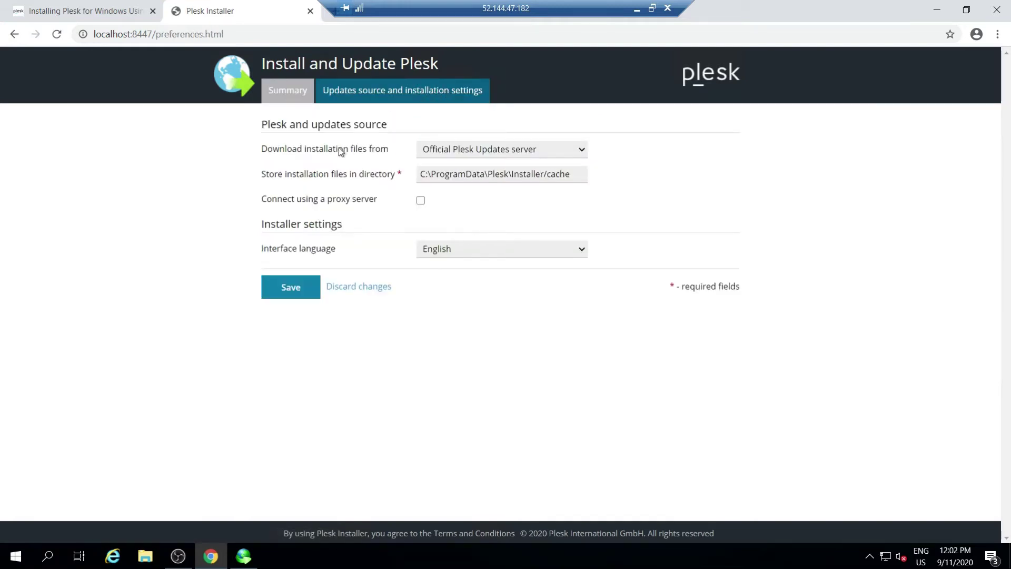
left_click(281, 89)
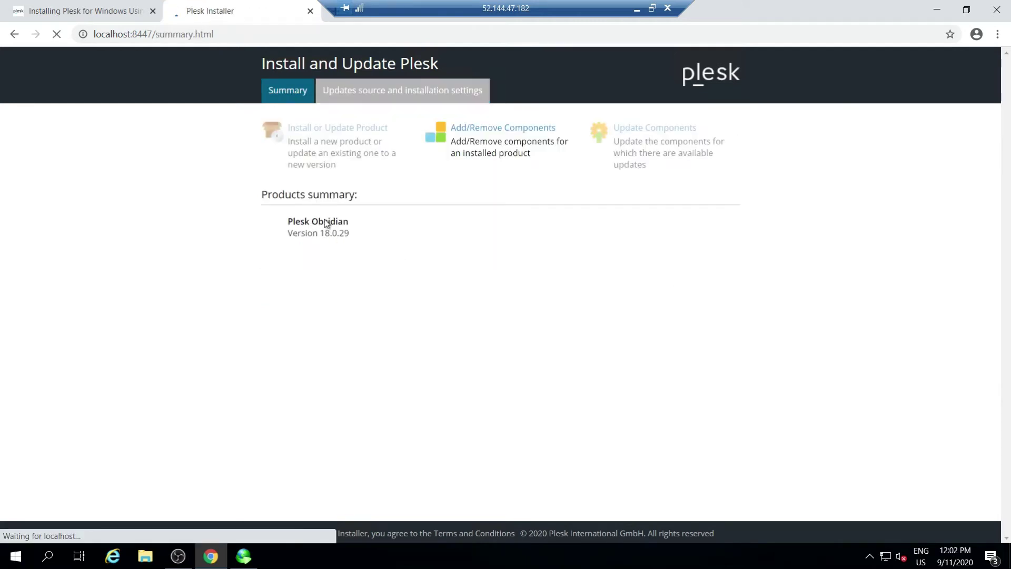
left_click(935, 11)
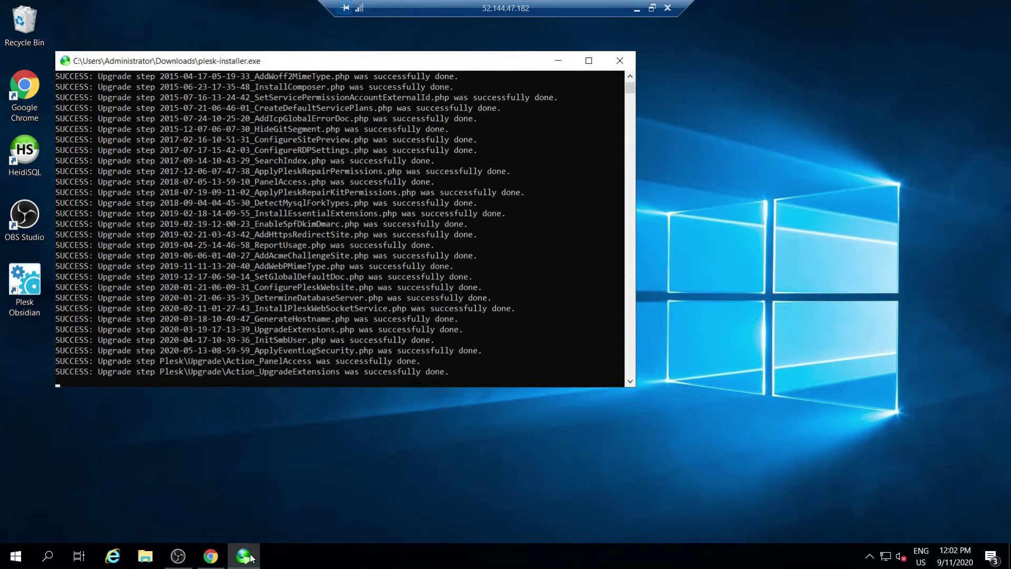
Close the installer browser window and the installer console
left_click(209, 557)
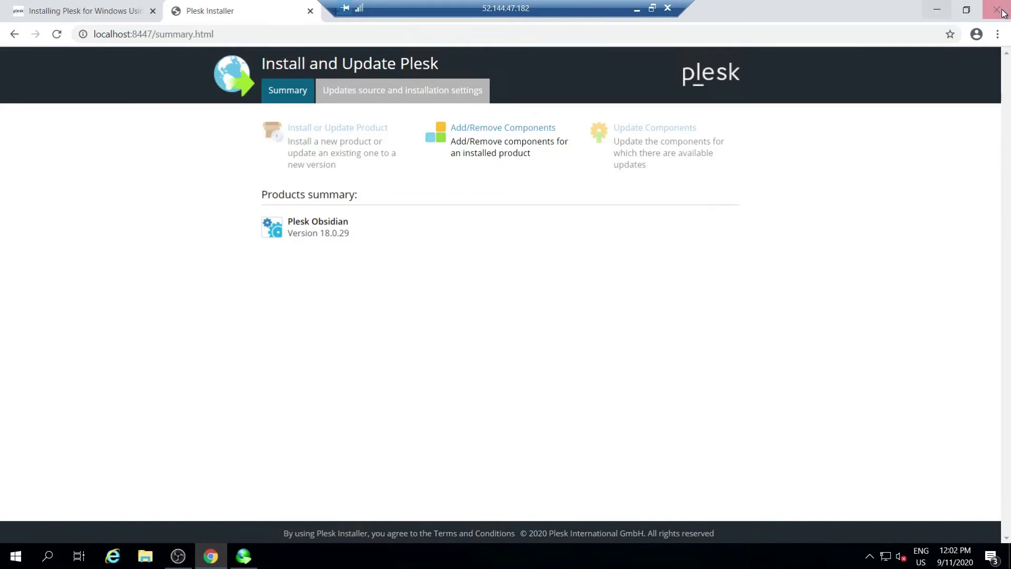
key("alt+F4")
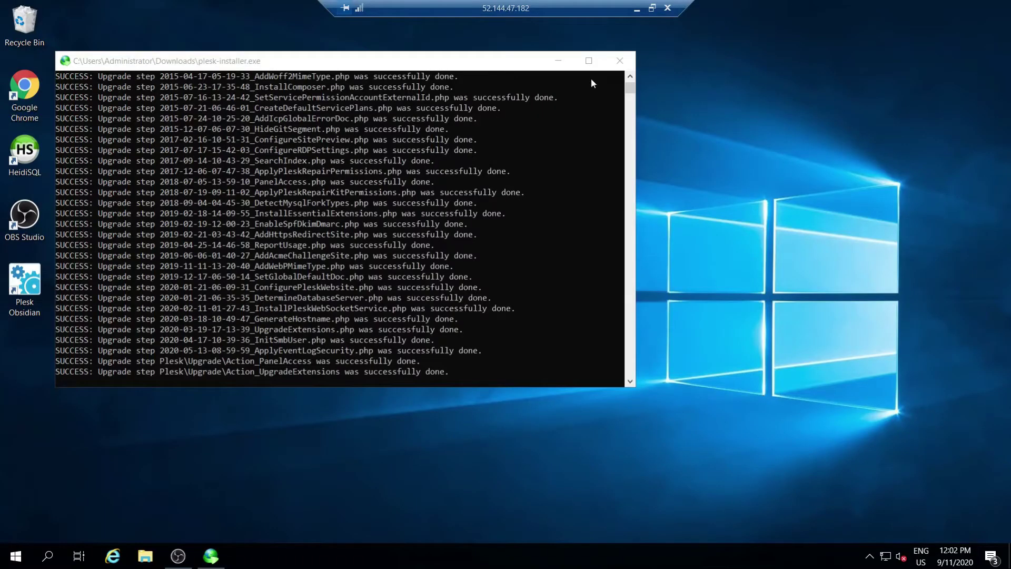
left_click(611, 68)
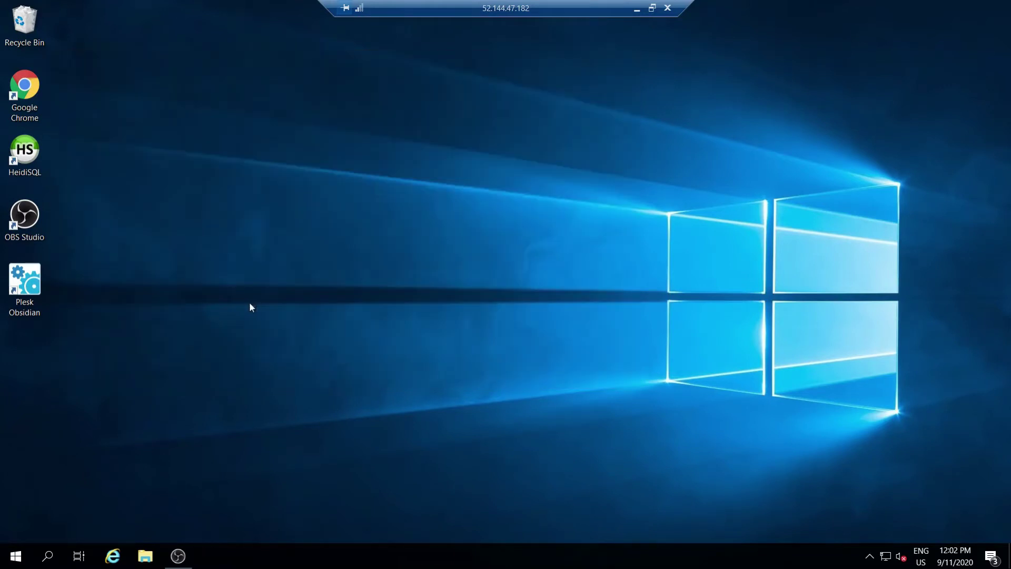
Launch the Plesk panel at localhost:8443 in Internet Explorer, then close it after the not-secure warning
double_click(25, 282)
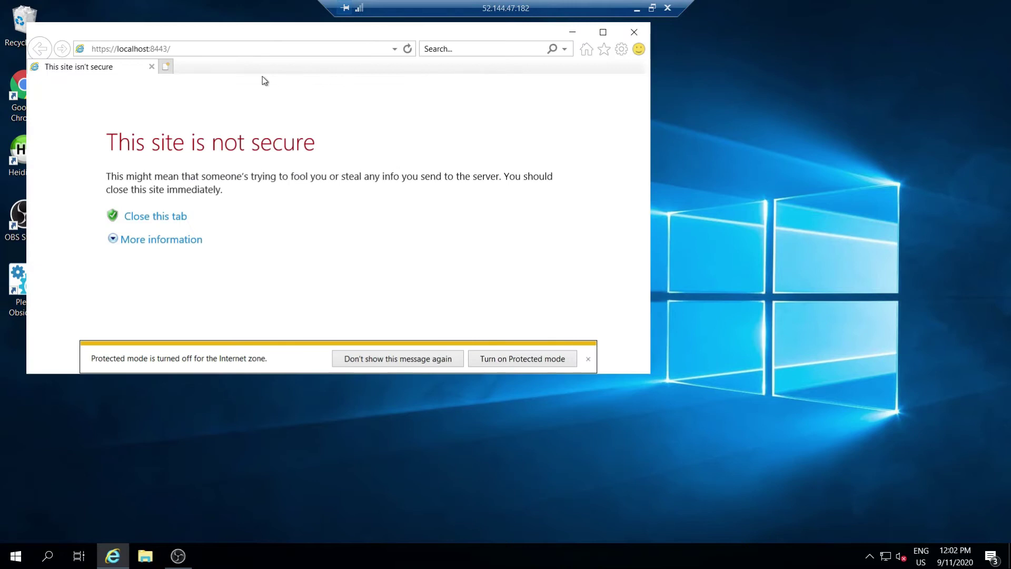
left_click(178, 49)
key("ctrl+c")
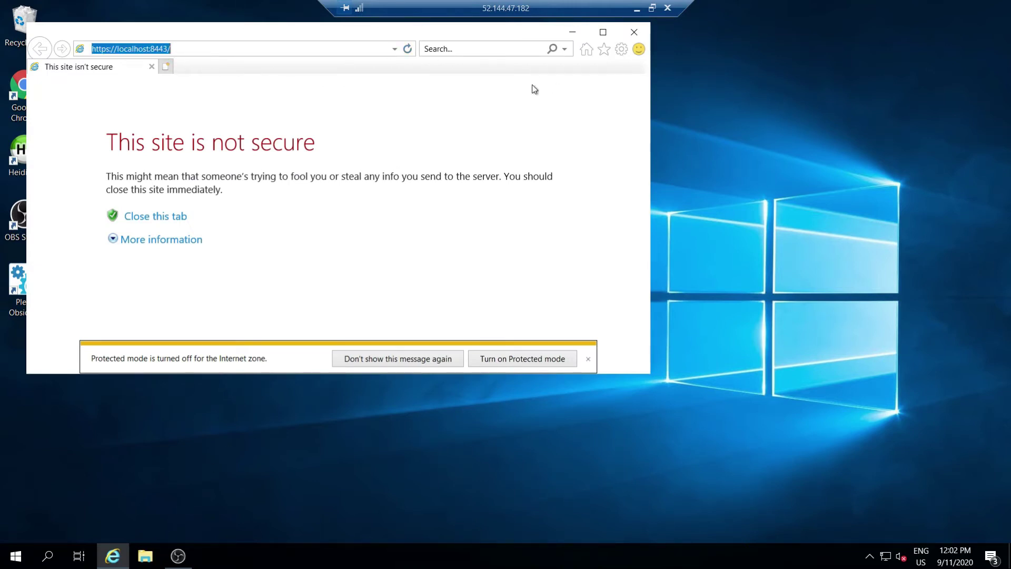
key("alt+F4")
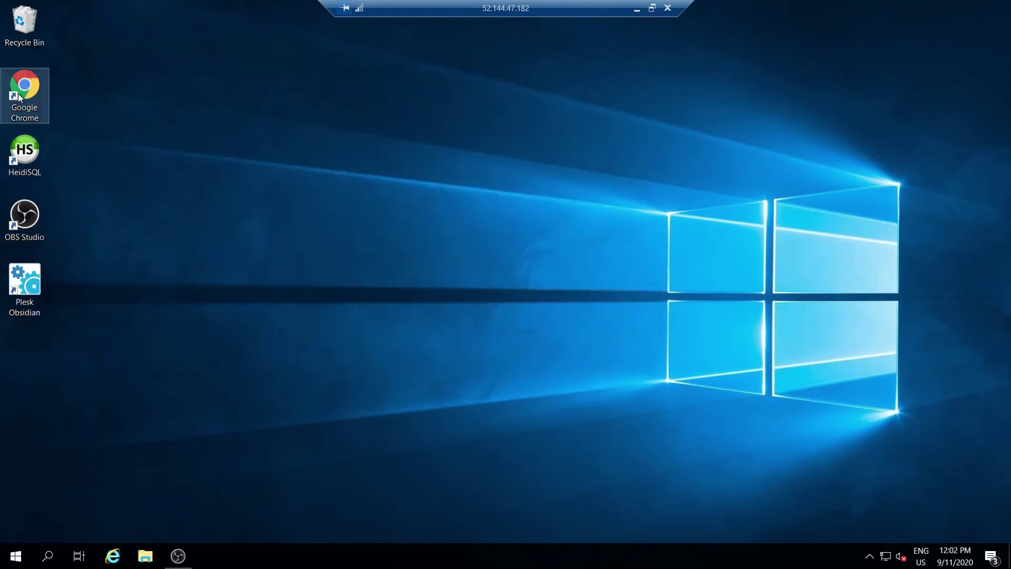
double_click(33, 93)
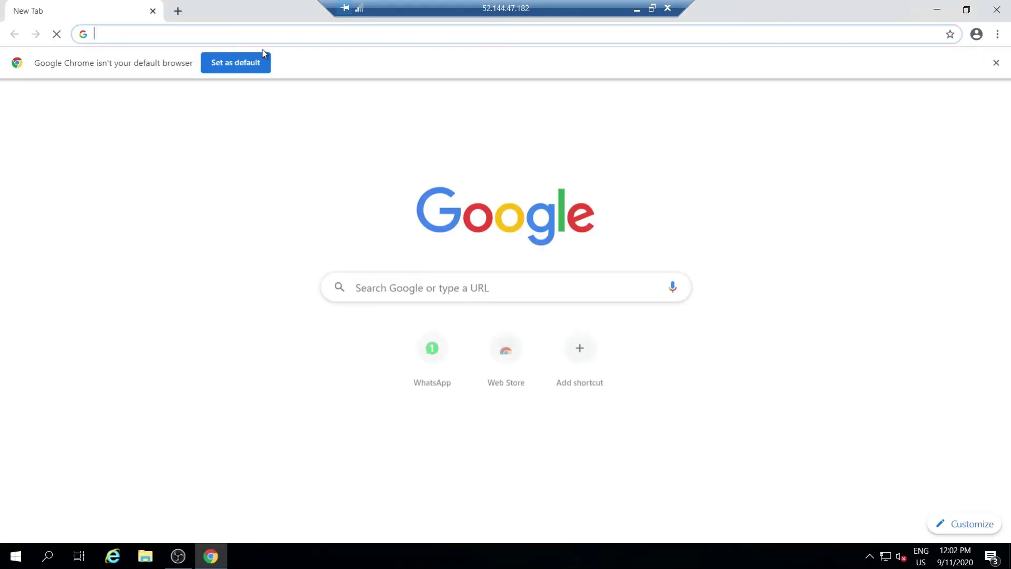
key("ctrl+v")
key("Return")
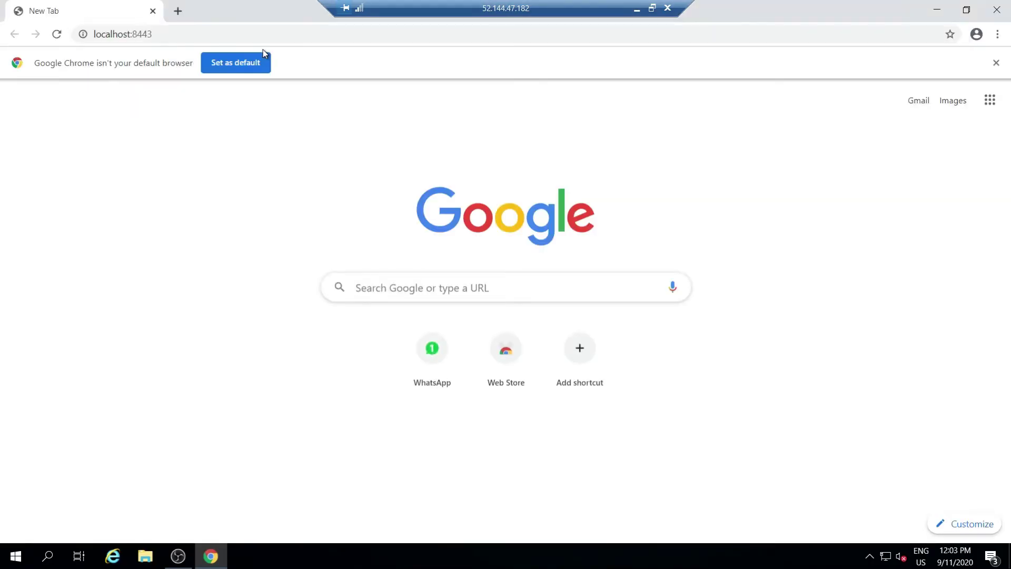
left_click(338, 404)
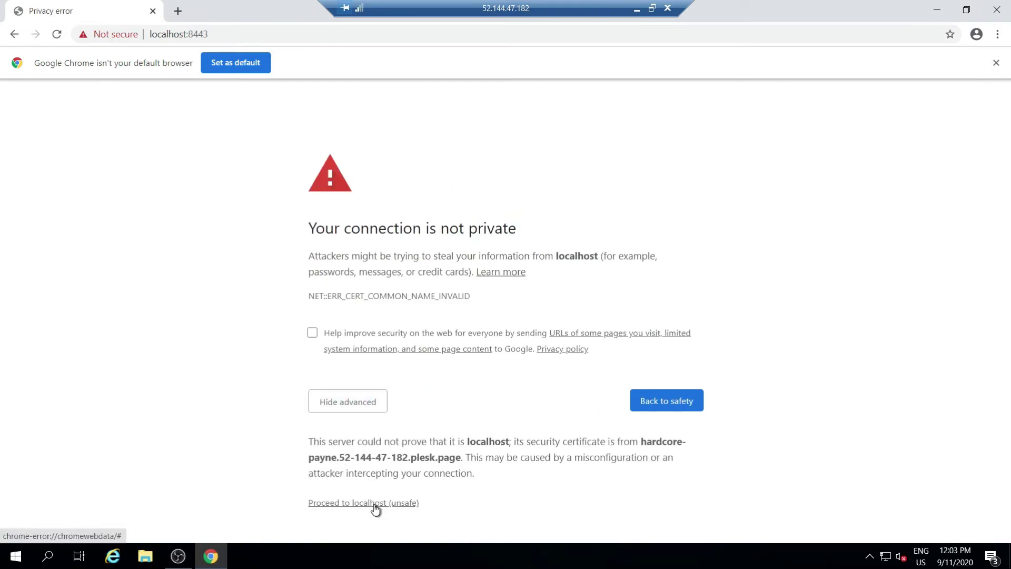
left_click(376, 505)
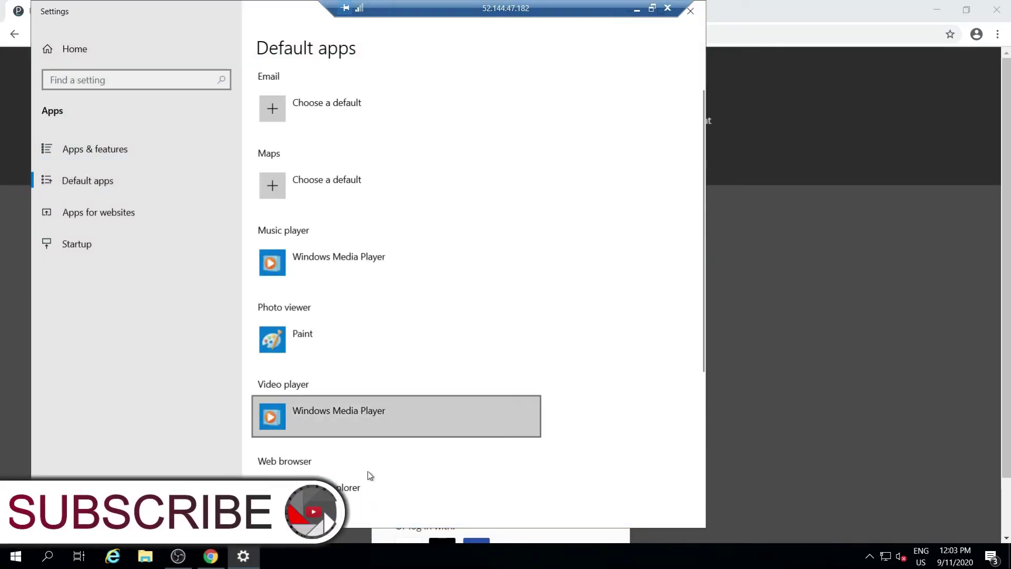
Set Google Chrome as the default web browser in Default apps
scroll(378, 488, "down", 4)
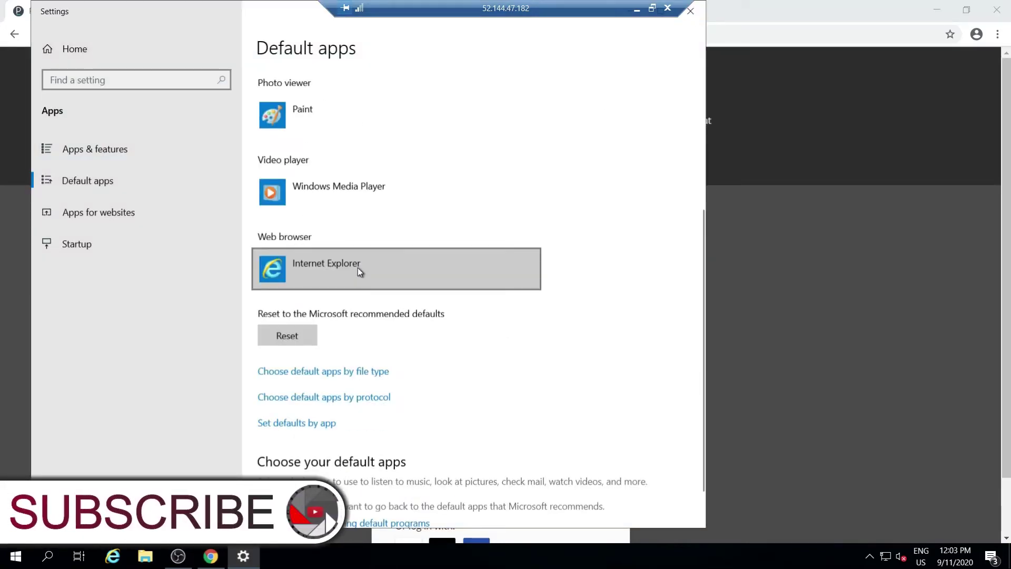
scroll(358, 271, "down", 1)
left_click(361, 219)
left_click(366, 110)
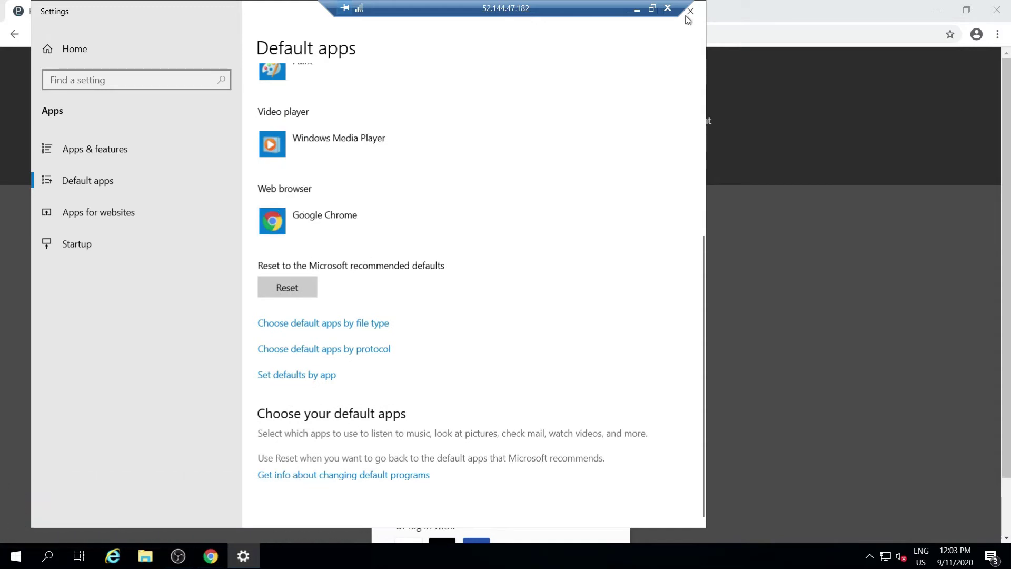
left_click(690, 11)
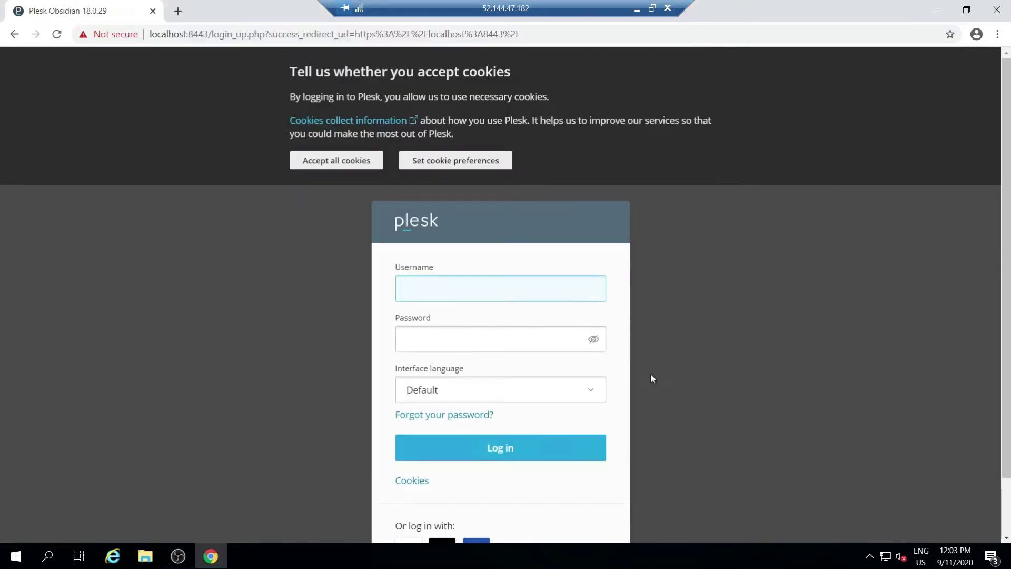
Accept all cookies and log in to Plesk with the administrator password
left_click(363, 154)
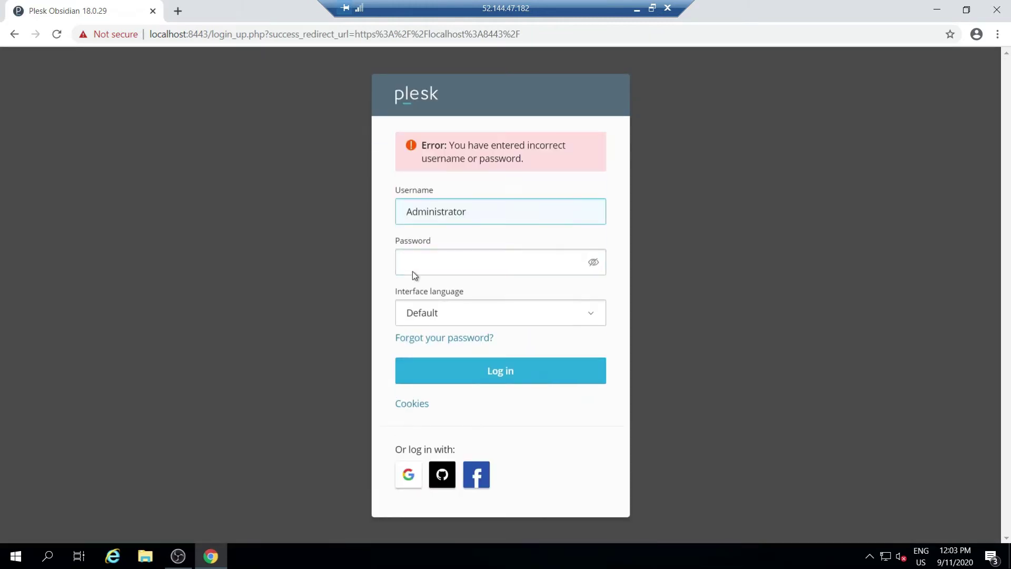
left_click(415, 271)
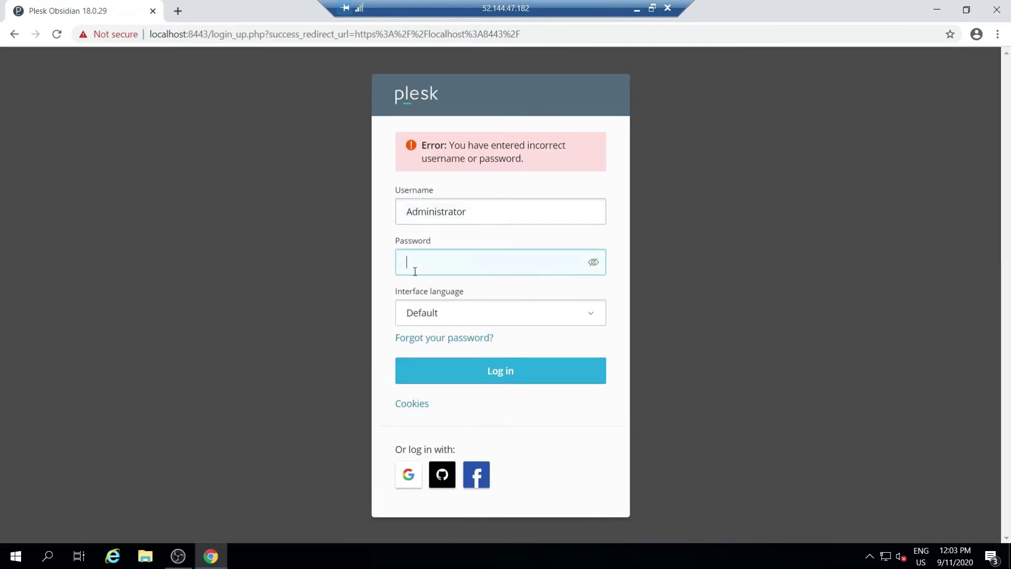
type("••••••••••••••")
left_click(567, 370)
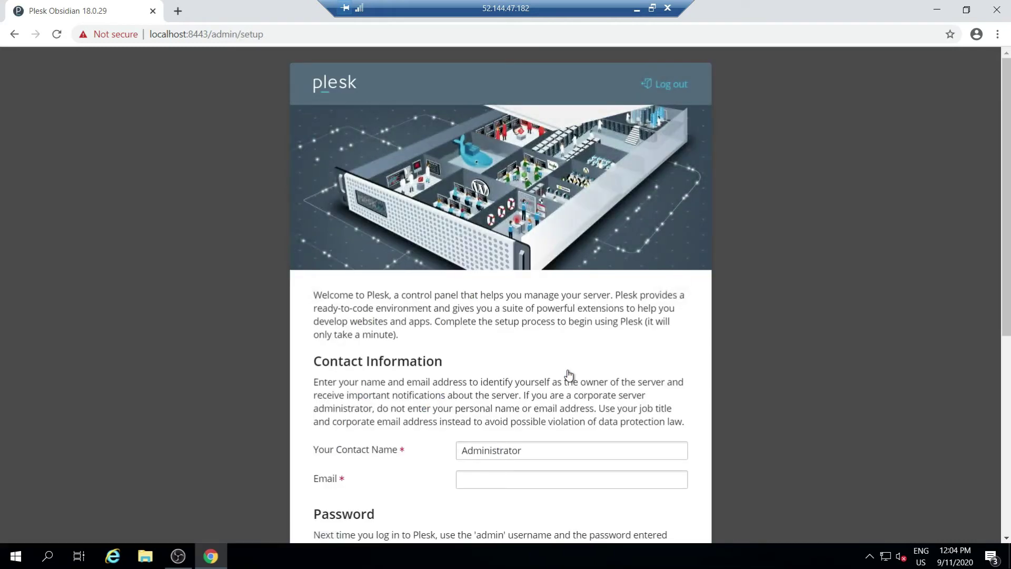
Fill in the contact e-mail and a new strong admin password
scroll(569, 375, "down", 4)
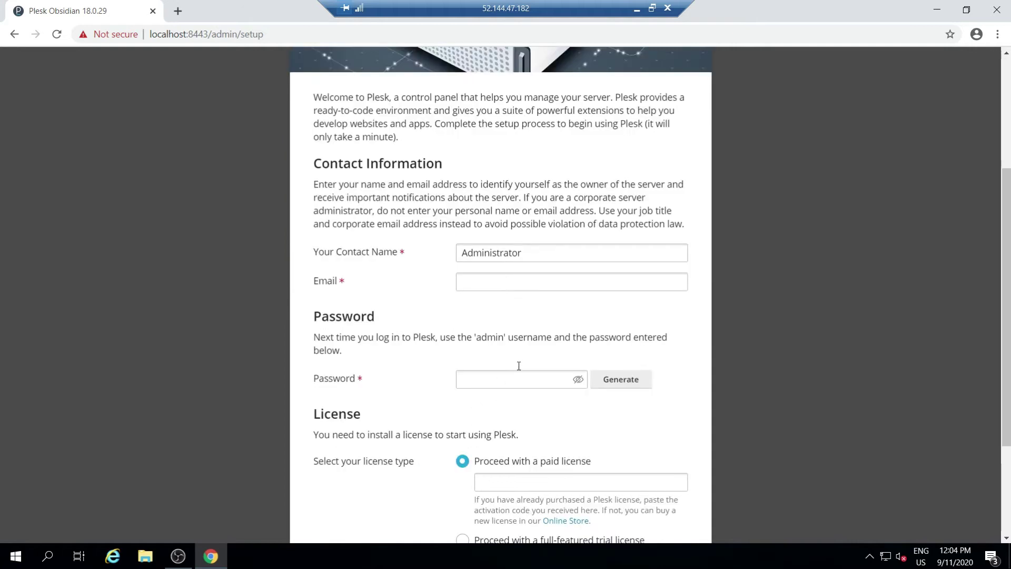
left_click(506, 283)
key("ctrl+v")
left_click(505, 381)
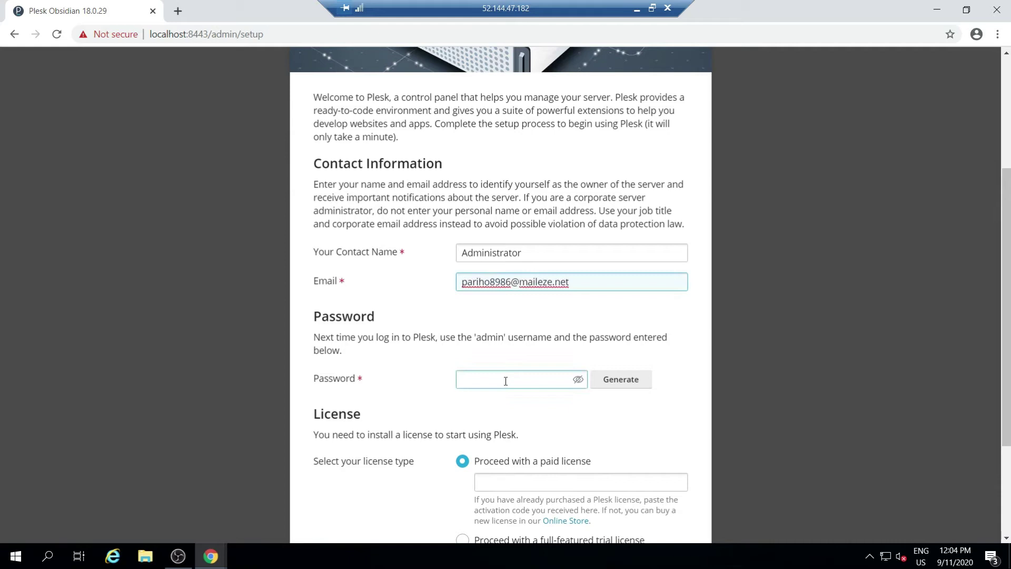
left_click(534, 380)
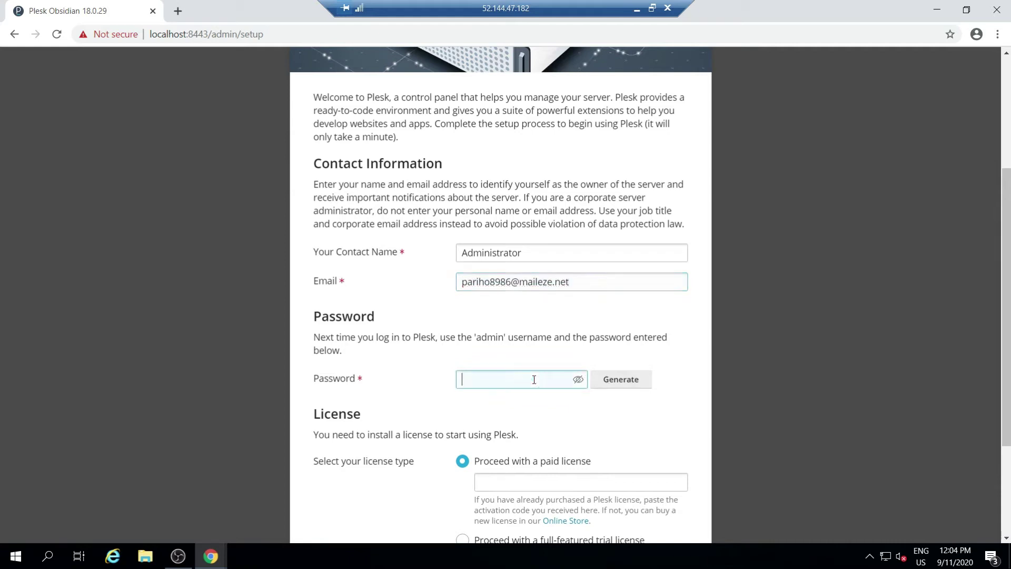
type("PAss")
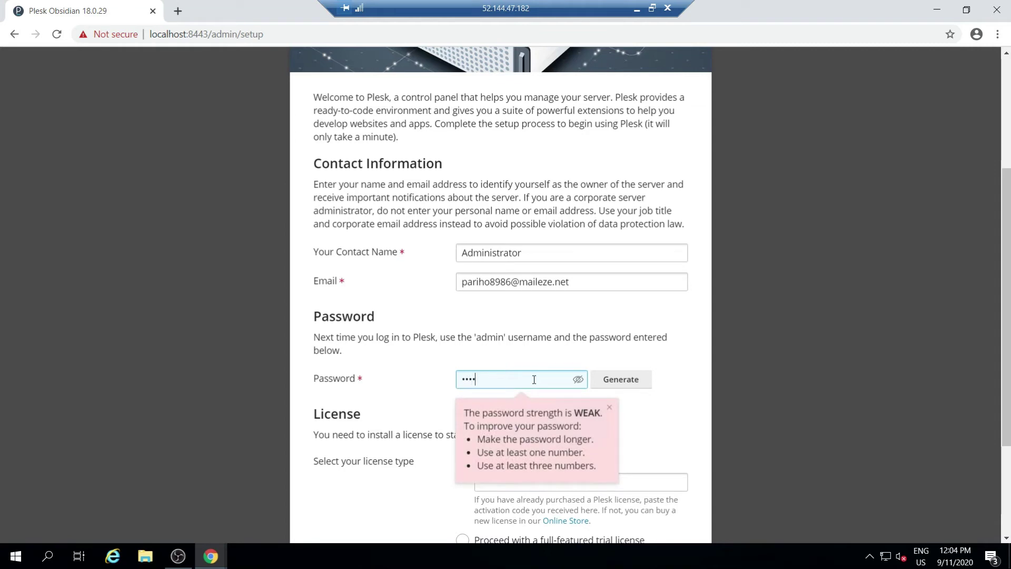
type("word12345")
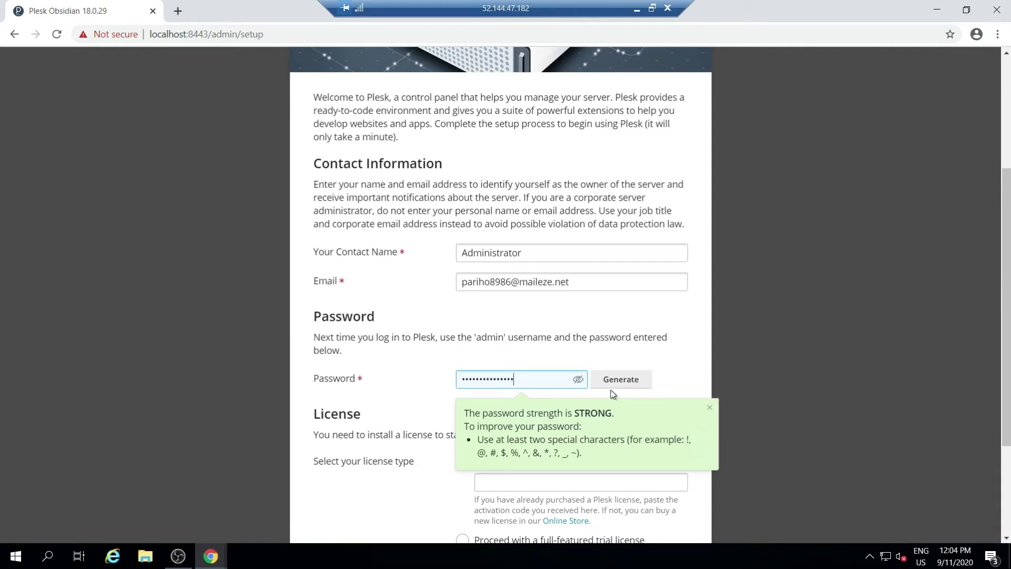
left_click(710, 409)
Choose the full-featured trial license, accept the EULA, and enter Plesk
scroll(671, 429, "down", 3)
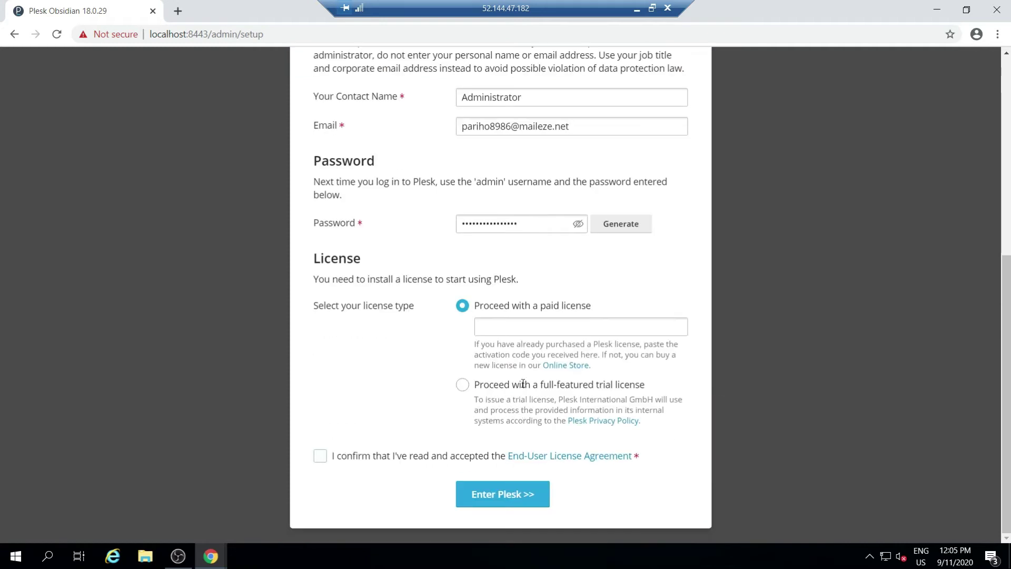
left_click(462, 386)
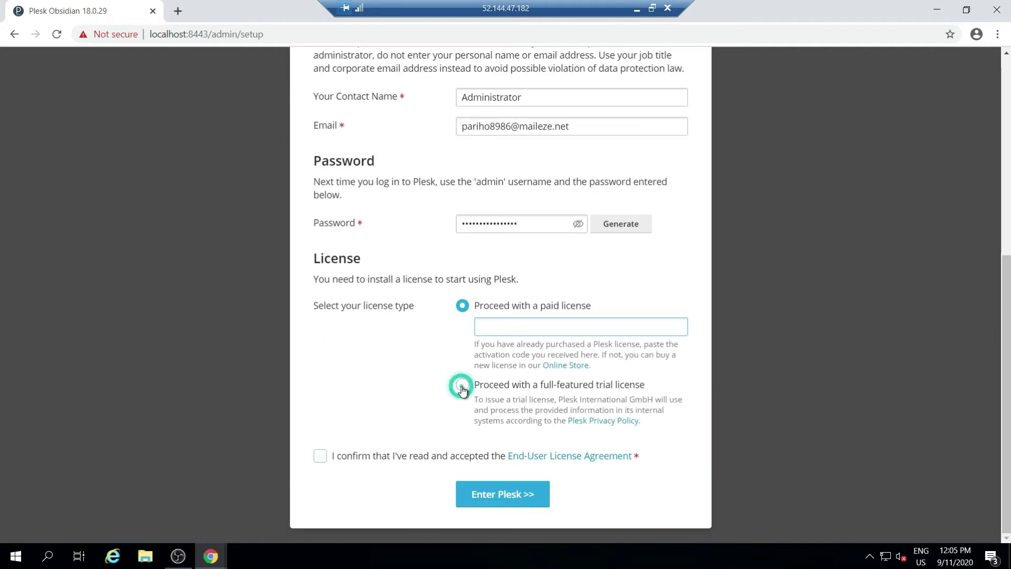
left_click(368, 463)
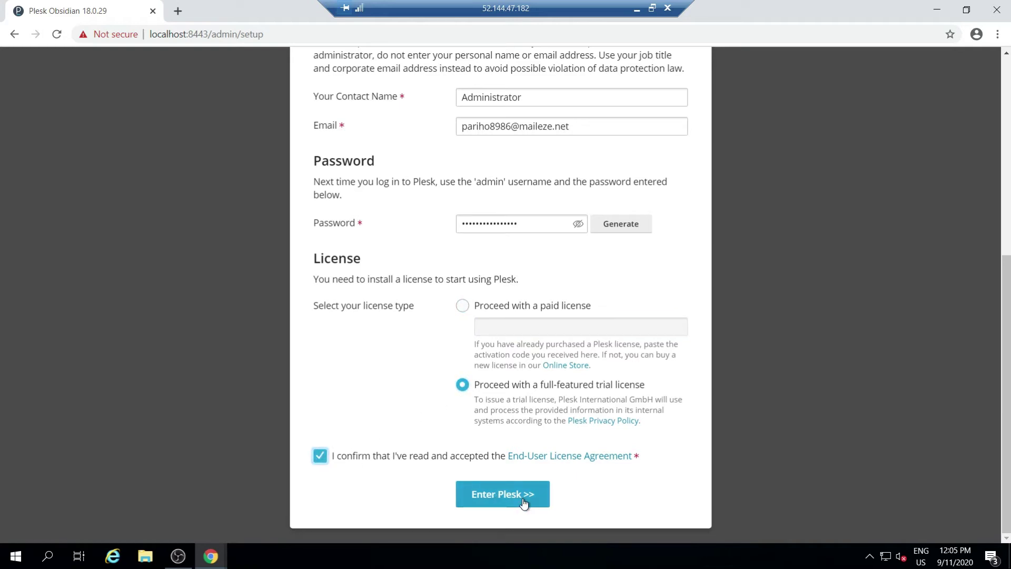
left_click(522, 498)
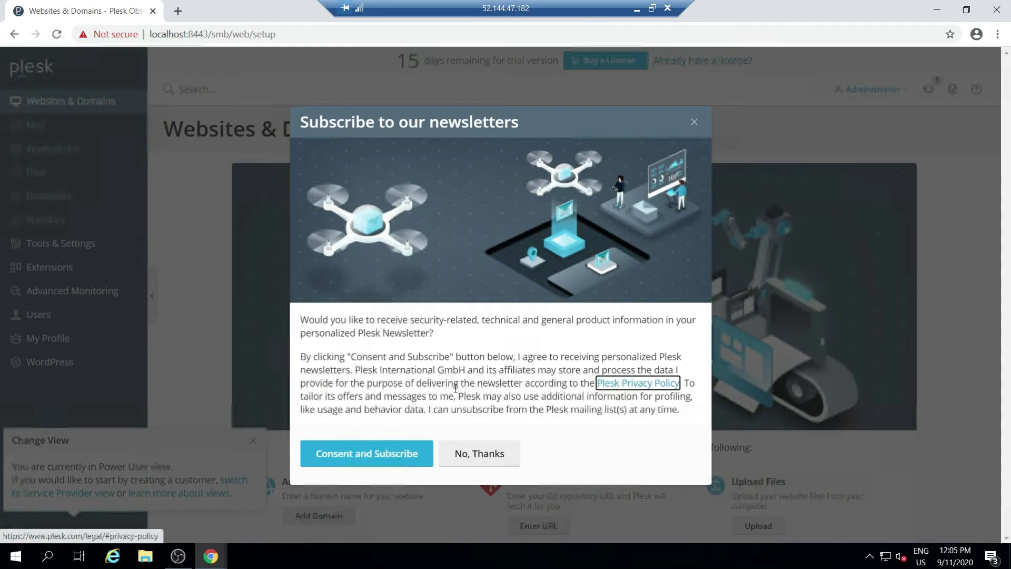
Consent to the newsletter, dismiss the Change View tip, and start Add Domain
left_click(367, 453)
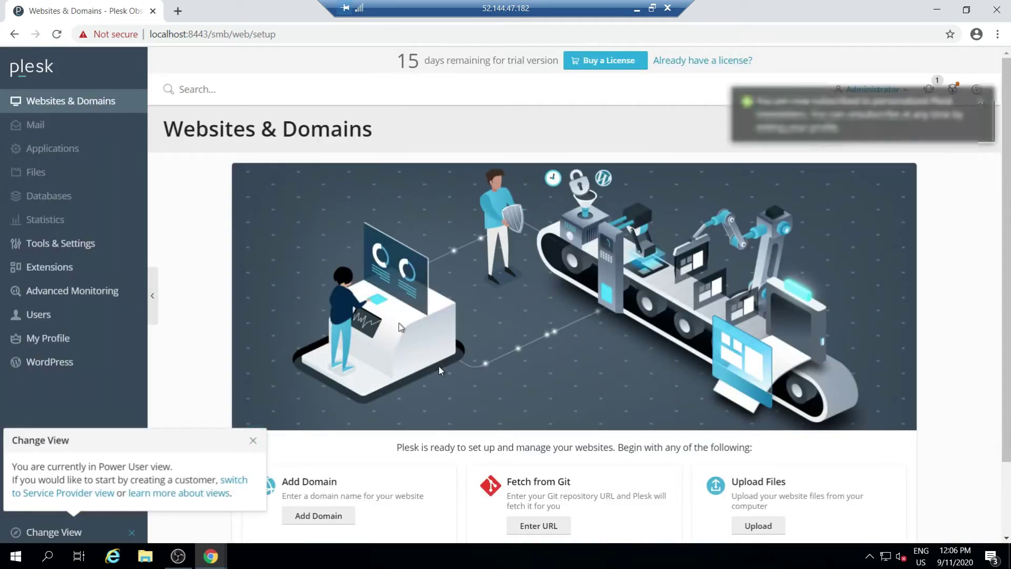
left_click(599, 283)
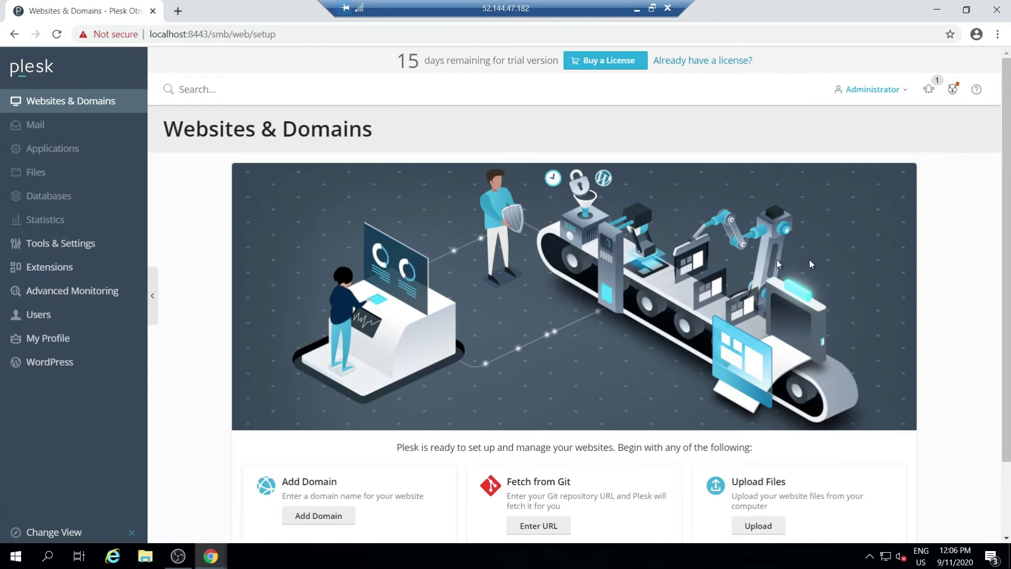
scroll(444, 320, "down", 2)
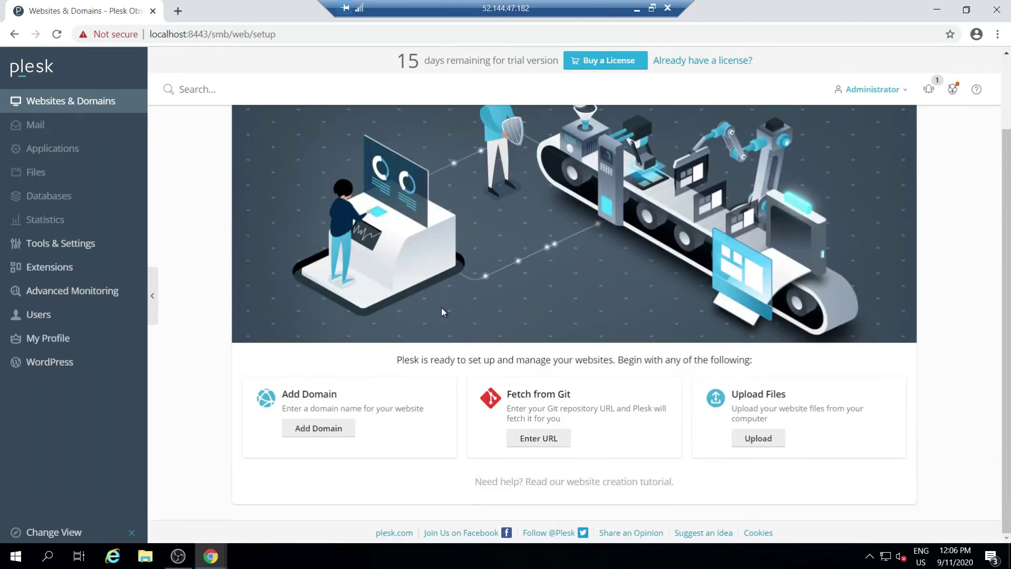
scroll(321, 458, "up", 2)
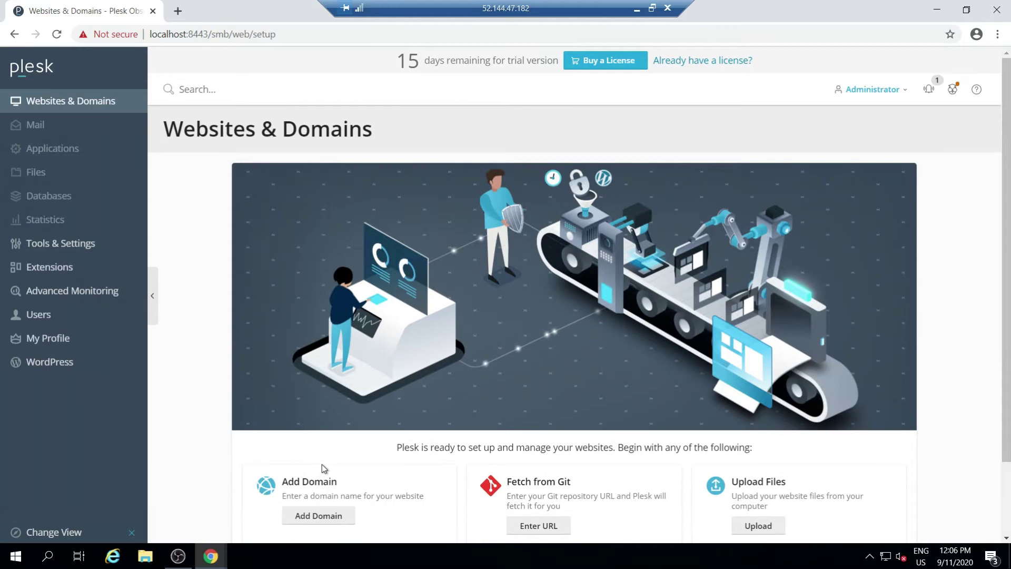
left_click(337, 515)
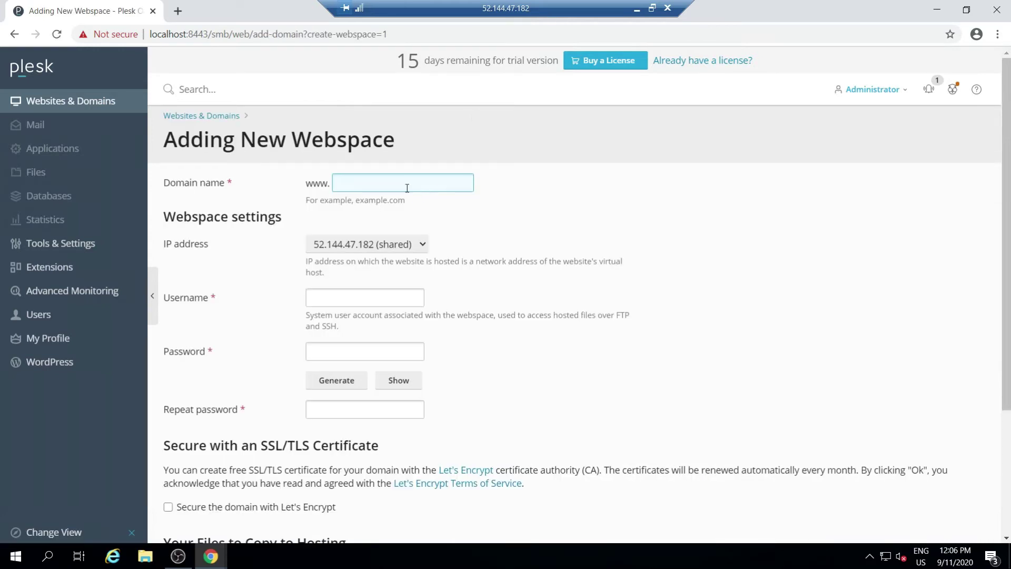
Enter domain gurujifashion.com, keep the shared IP address, and set username admin
left_click(403, 184)
type("gurujifashion.com")
left_click(402, 245)
left_click(523, 234)
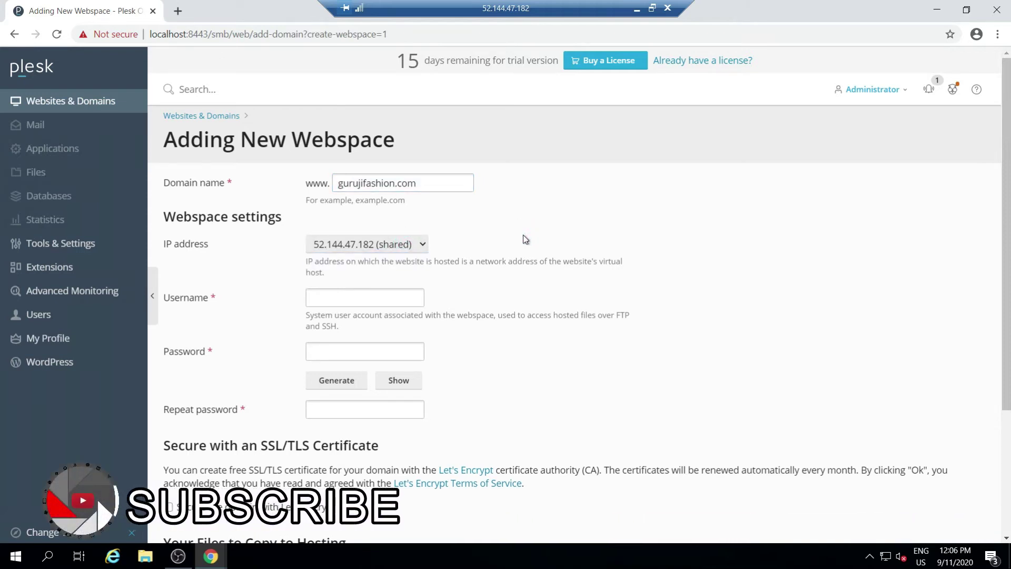
left_click(387, 302)
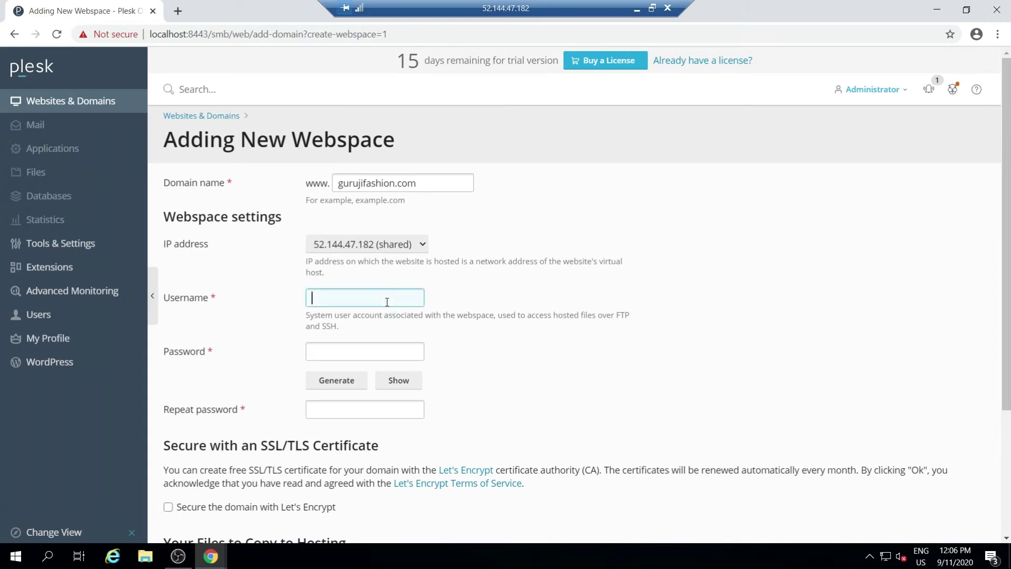
type("admin")
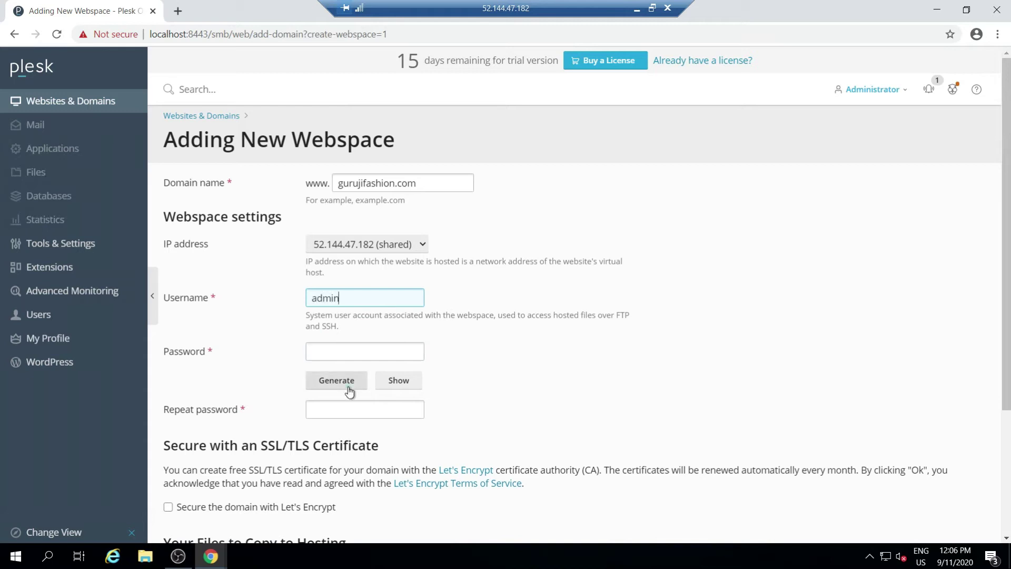
Replace the generated password with a custom strong password in both password fields
left_click(349, 390)
left_click(411, 389)
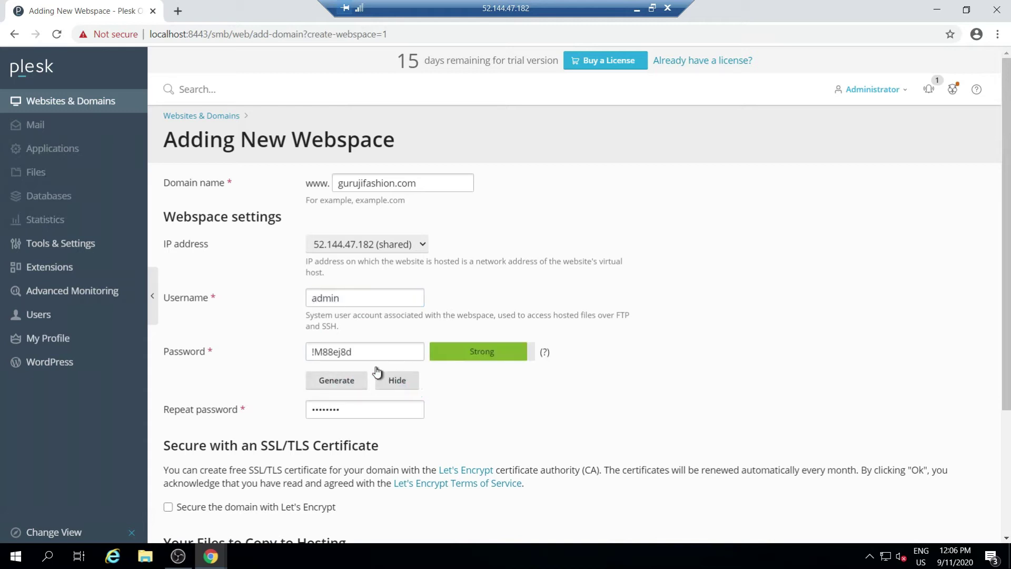
left_click(394, 380)
left_click_drag(355, 359, 299, 353)
key("BackSpace")
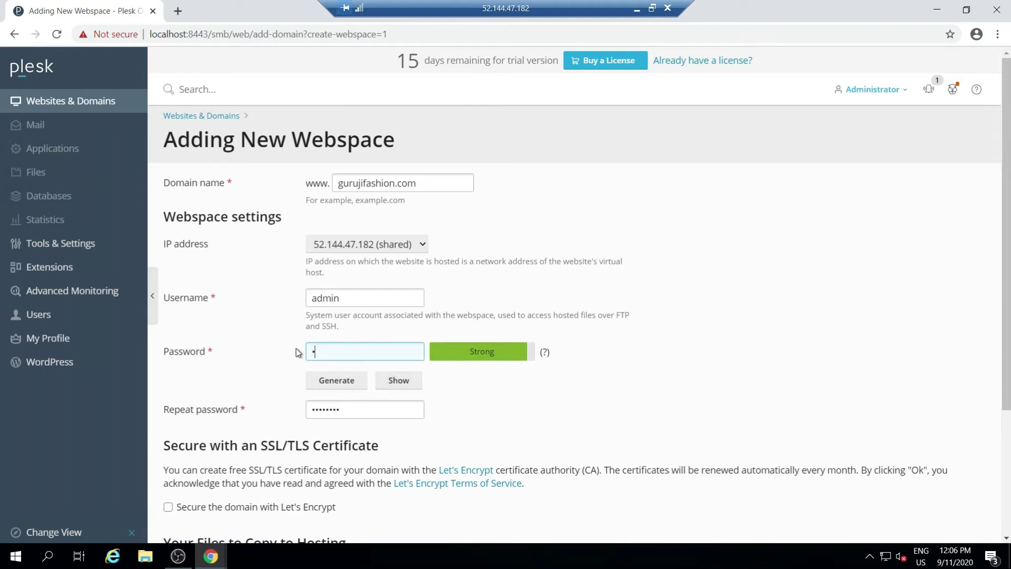
type("123456789@Abc!")
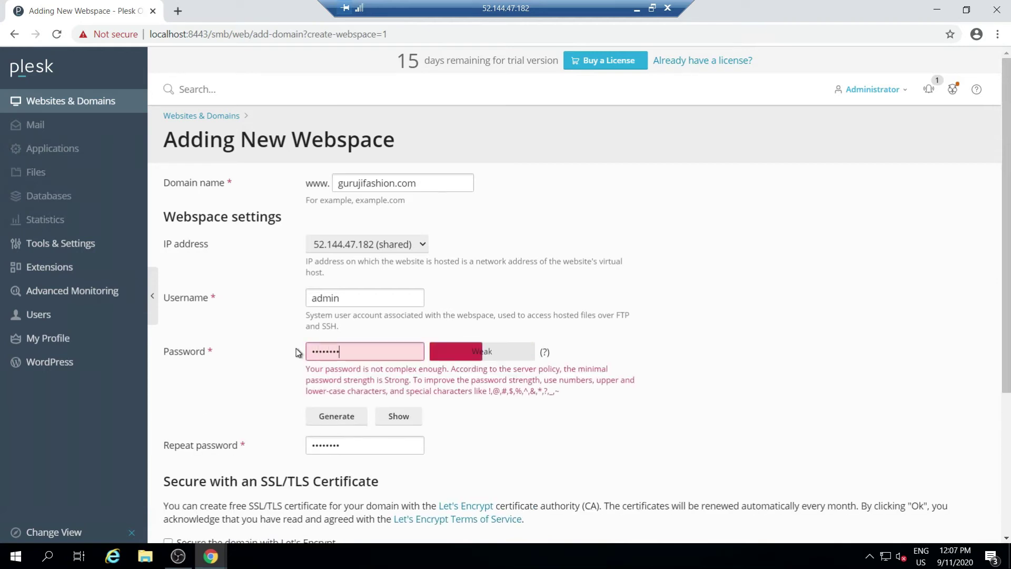
key("ctrl+a")
key("ctrl+c")
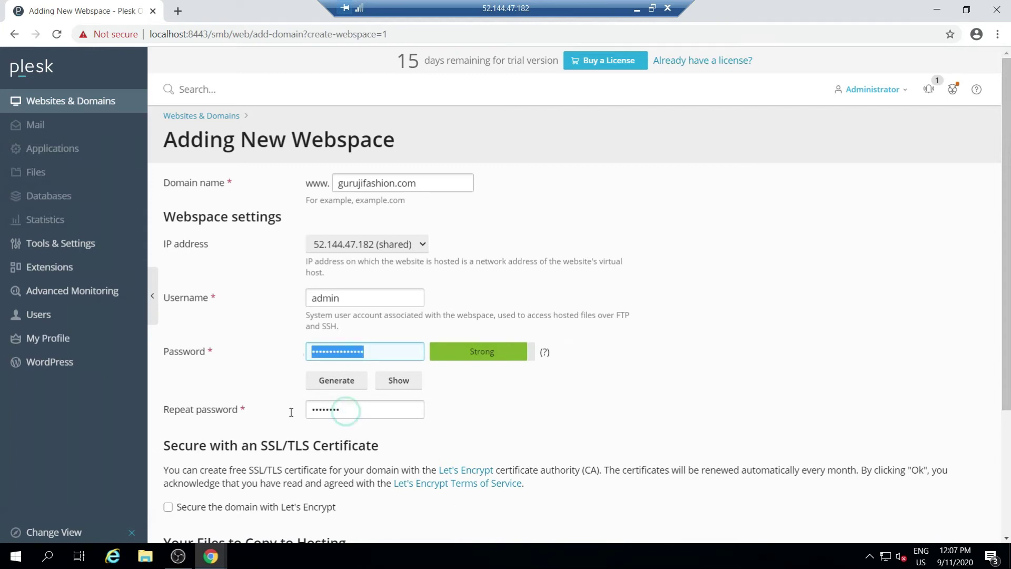
double_click(349, 410)
key("ctrl+v")
key("ctrl+a")
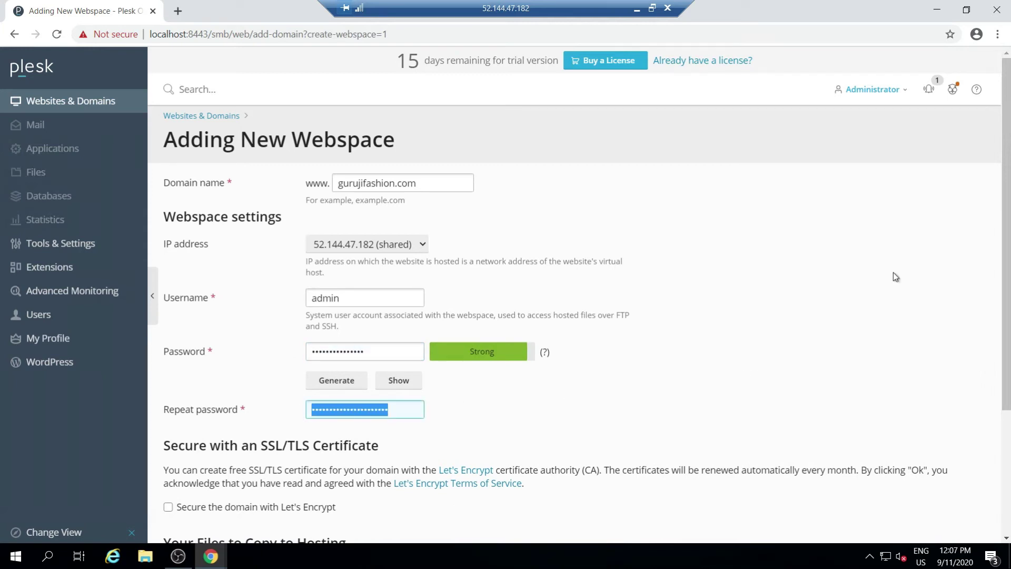
type("123456789@Abc!")
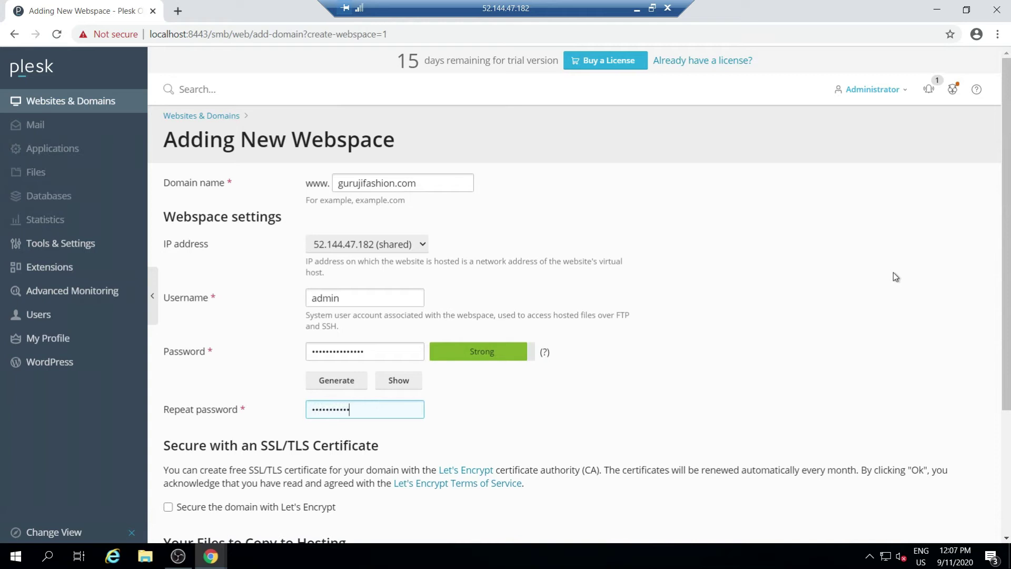
Leave Git support off and submit the webspace, resubmitting after fixing the username
scroll(513, 377, "down", 3)
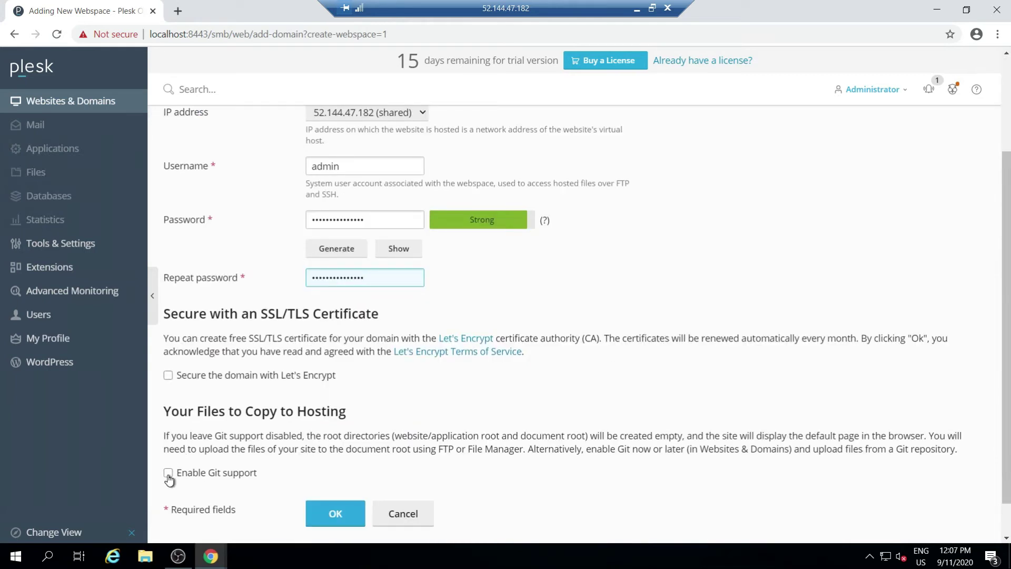
left_click(168, 474)
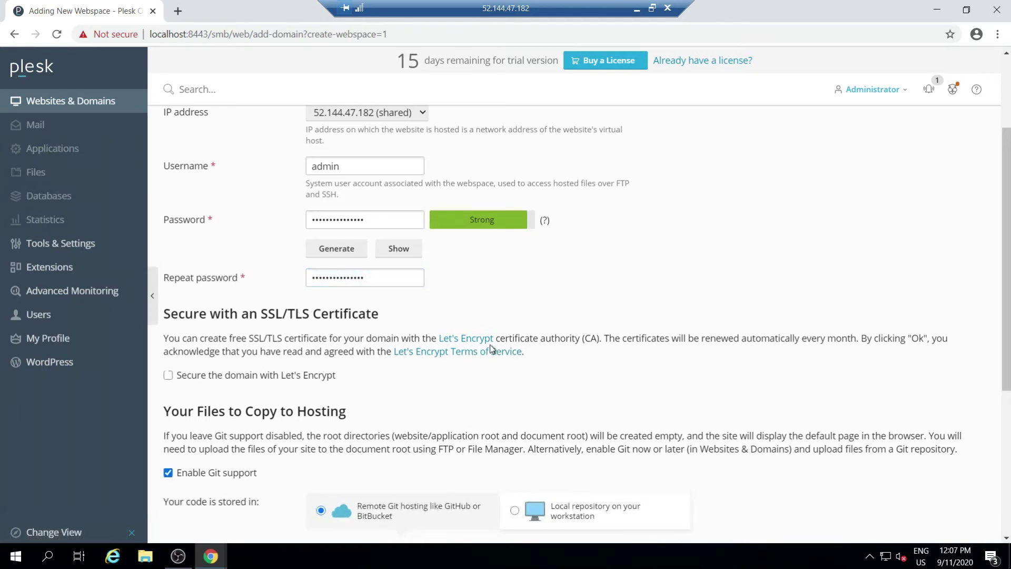
scroll(588, 389, "down", 5)
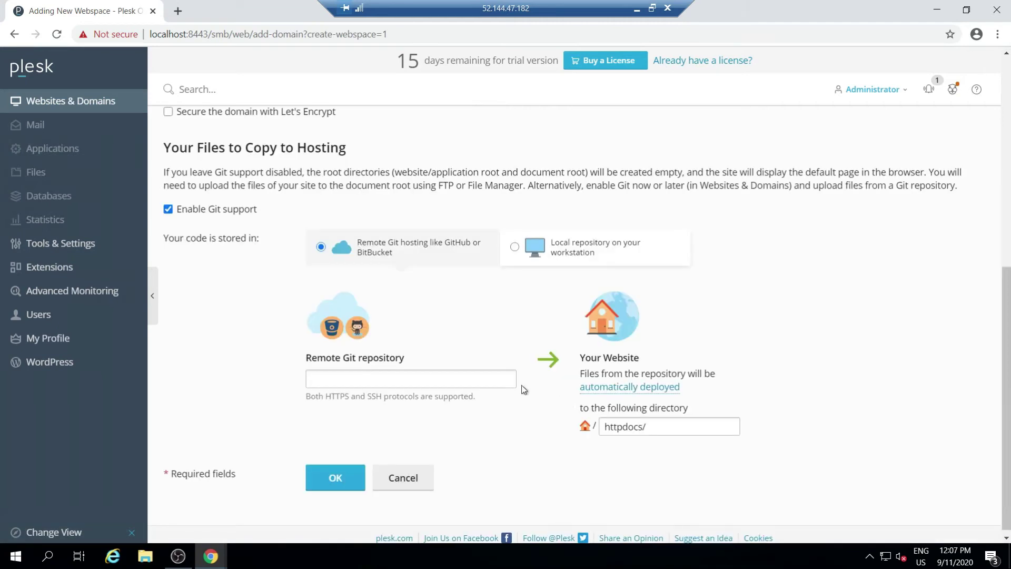
left_click(233, 209)
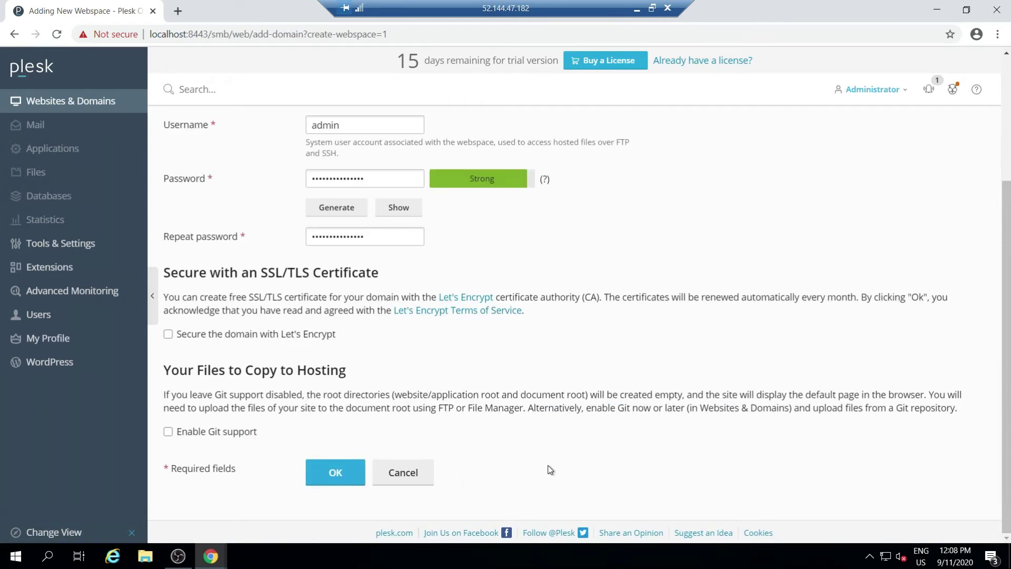
left_click(350, 474)
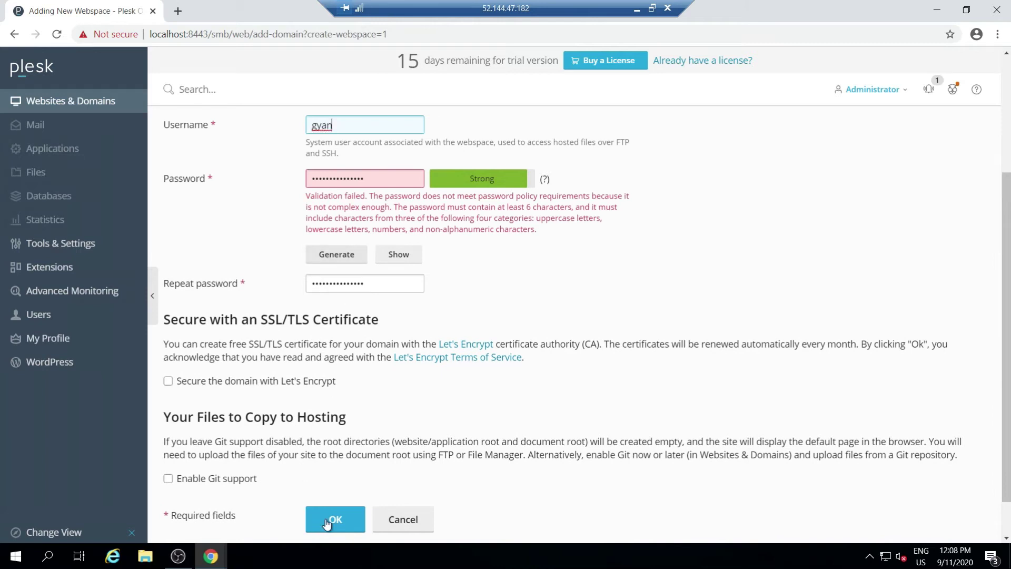
left_click(327, 522)
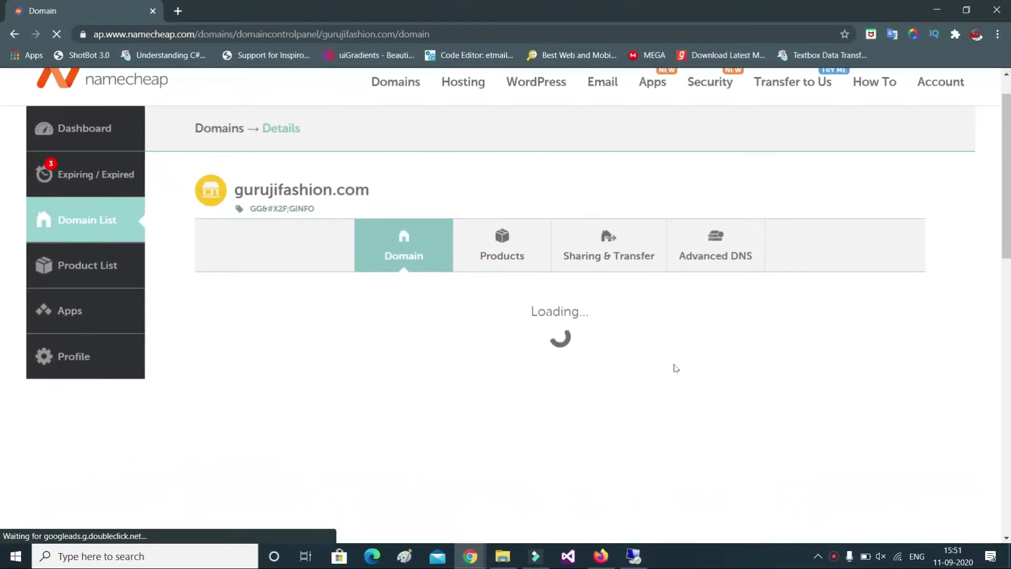
Open Advanced DNS for gurujifashion.com with the nameserver lookup set to Standard
scroll(677, 368, "down", 3)
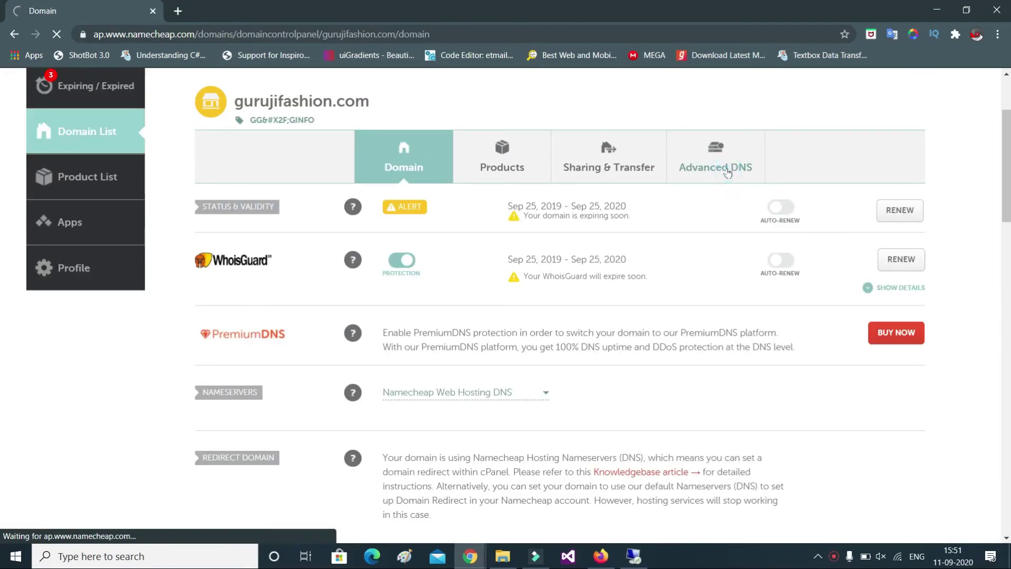
left_click(727, 172)
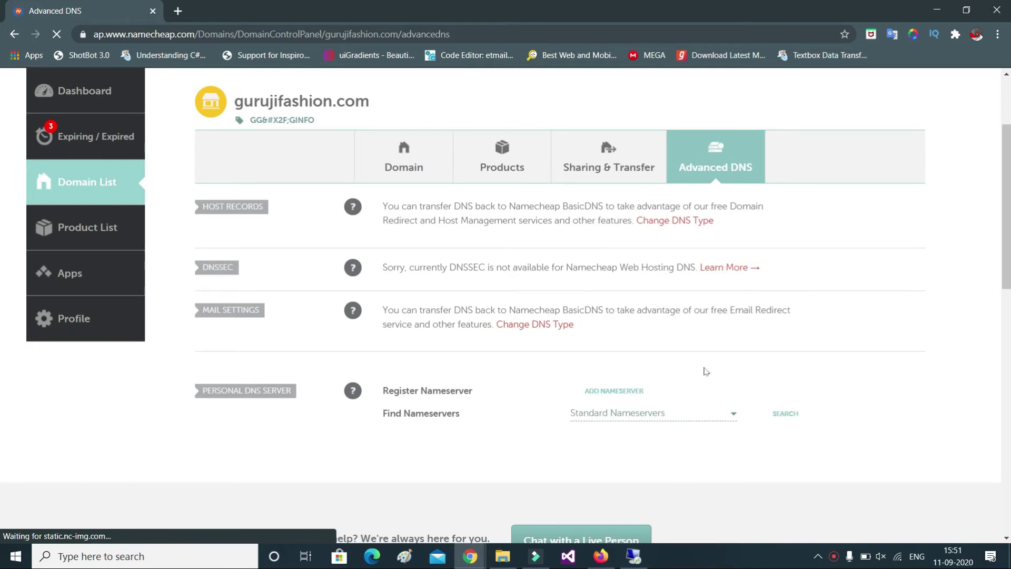
left_click(619, 414)
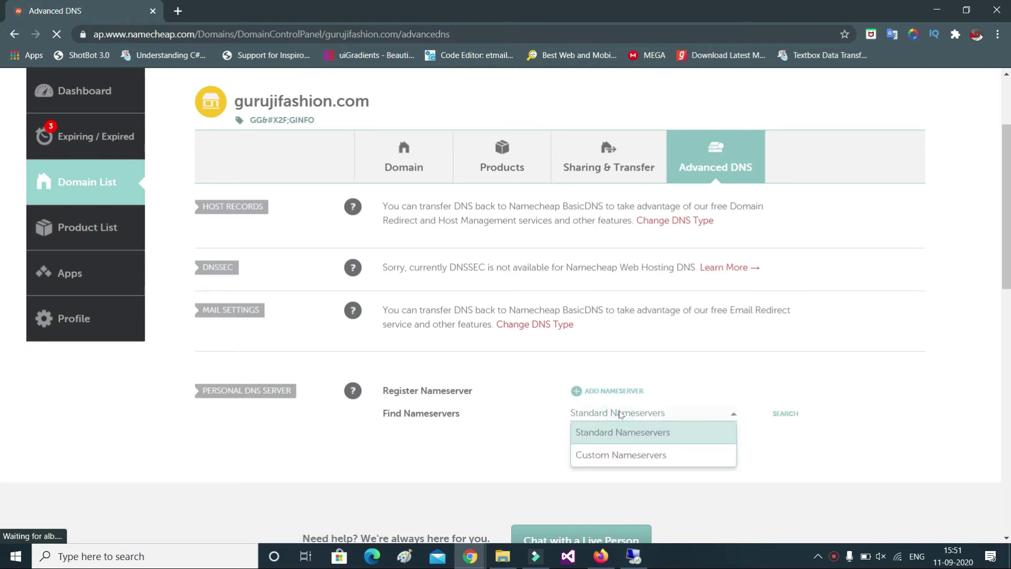
left_click(616, 456)
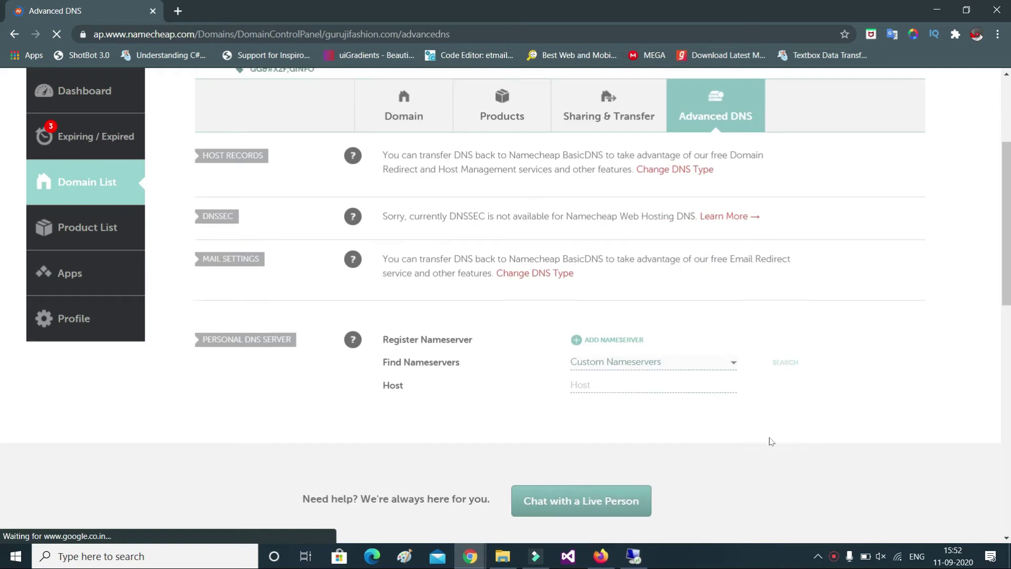
scroll(767, 441, "down", 3)
scroll(648, 357, "up", 1)
left_click(661, 346)
left_click(654, 363)
Start adding a personal nameserver and switch to the remote Plesk server for its IP
left_click(637, 324)
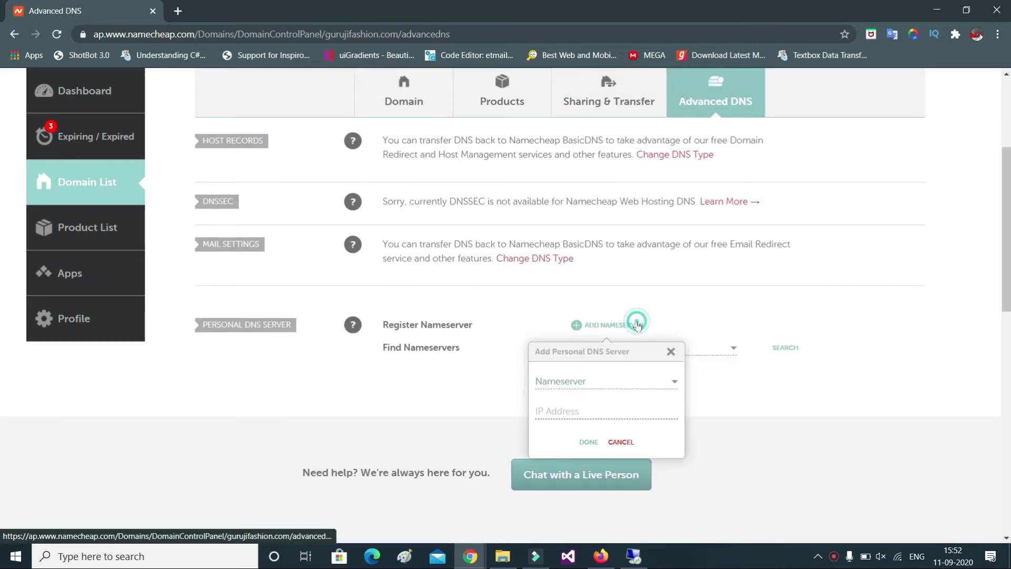
left_click(593, 411)
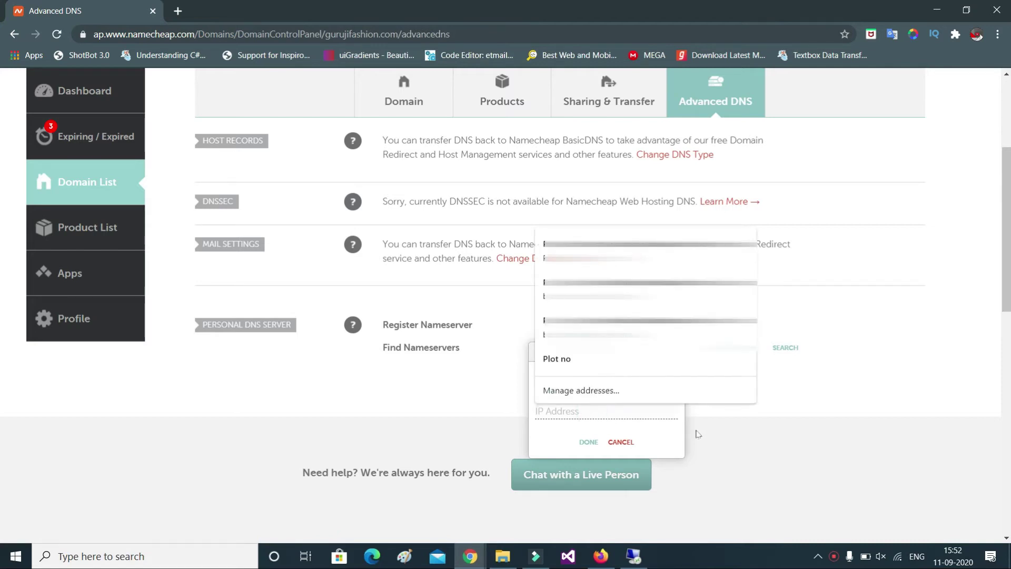
left_click(633, 556)
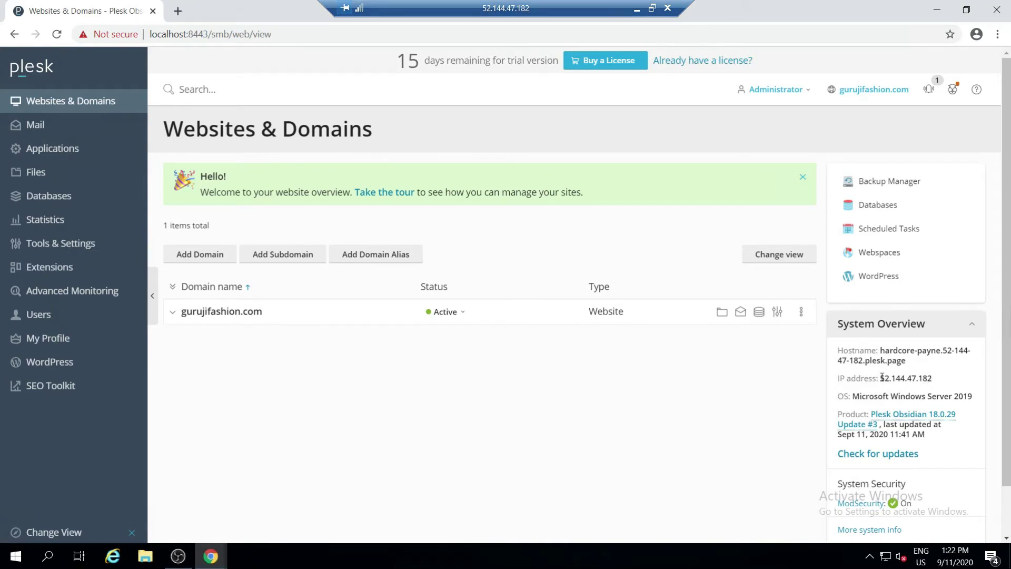
Copy the server IP 52.144.47.182 from Plesk and add nameserver ns1 with it
left_click_drag(881, 379, 935, 379)
key("ctrl+c")
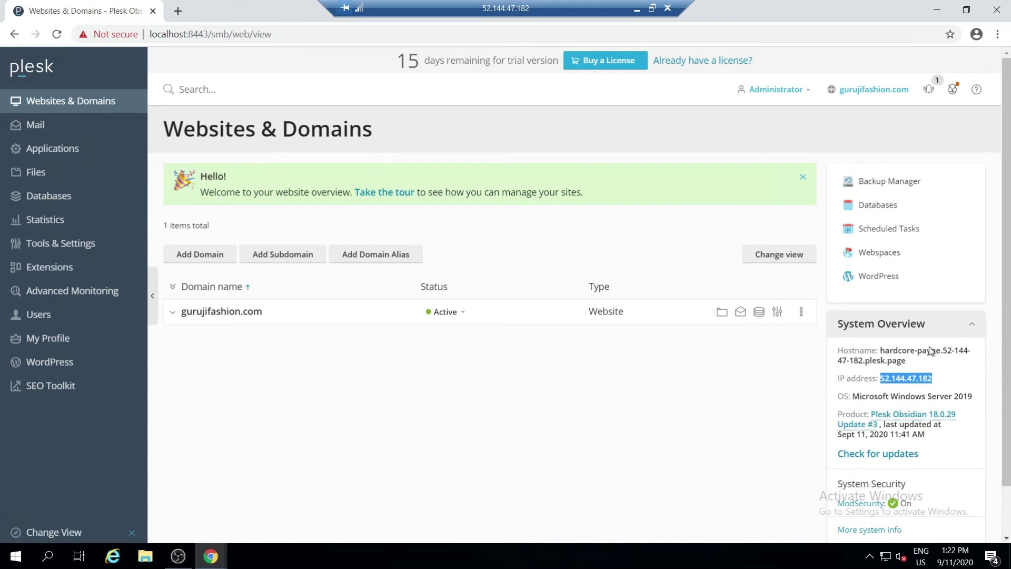
left_click(637, 8)
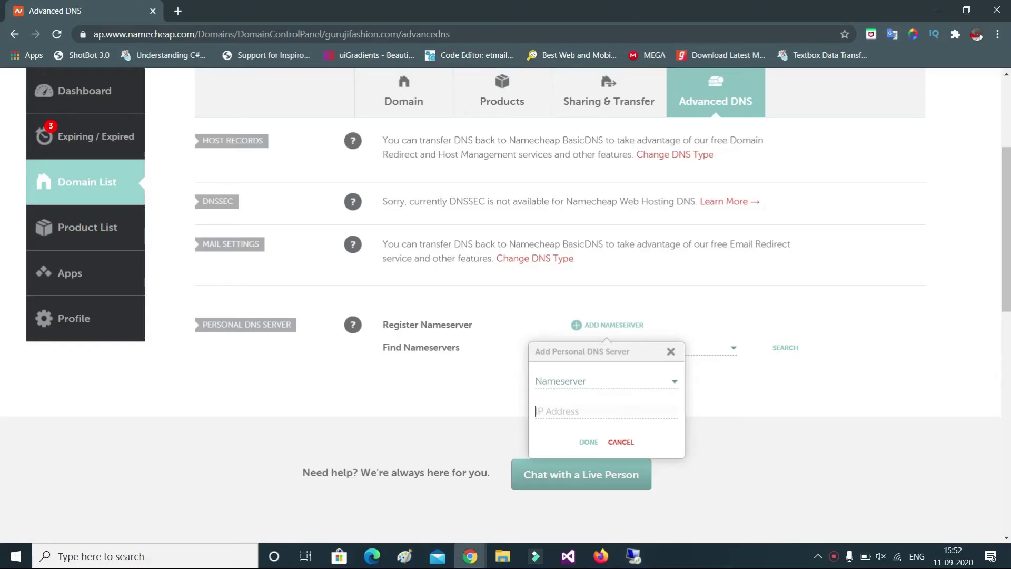
key("ctrl+v")
left_click(587, 443)
left_click(597, 377)
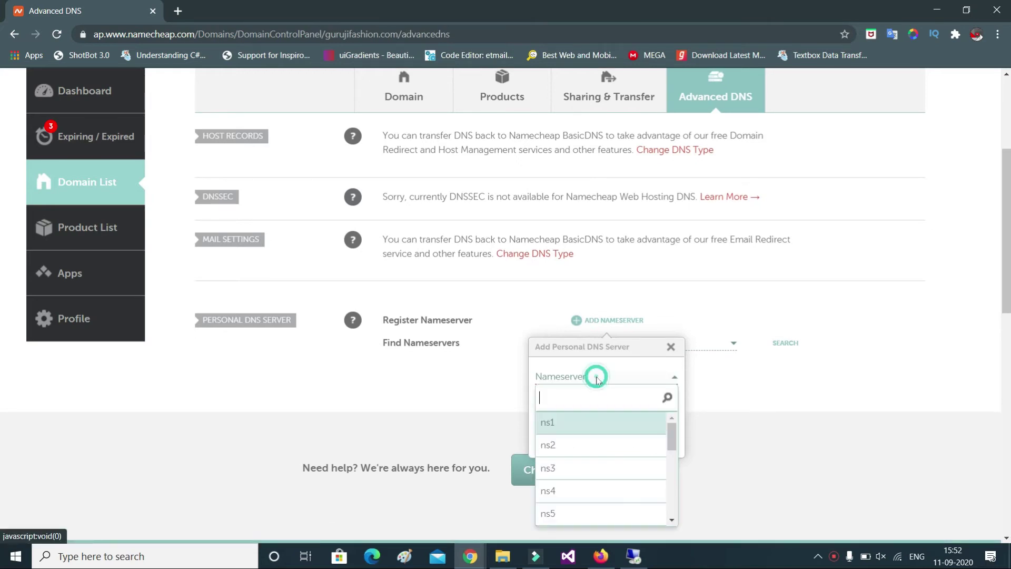
left_click(584, 422)
left_click(589, 437)
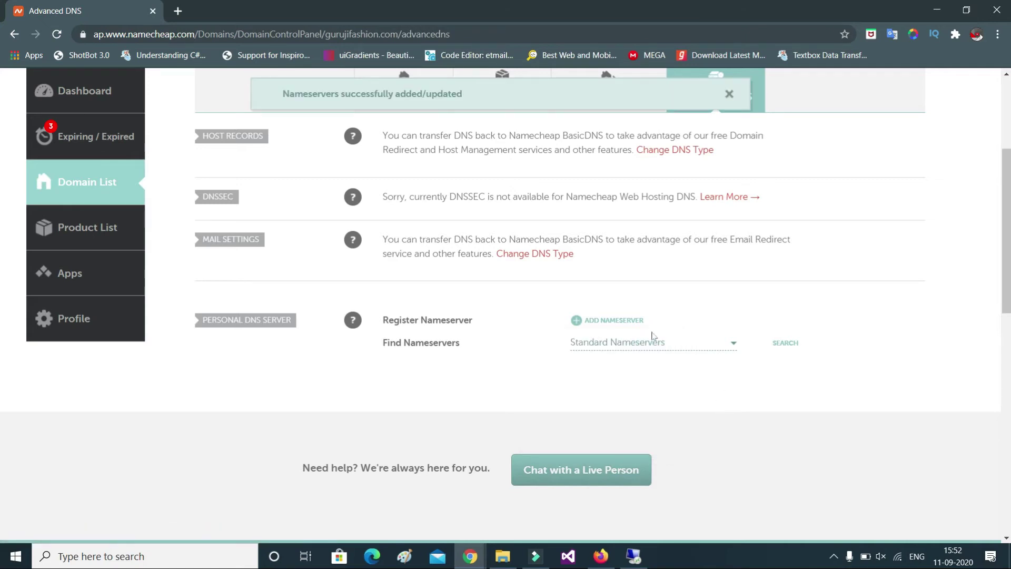
Add nameserver ns2 pointing to 52.144.47.182
left_click(626, 321)
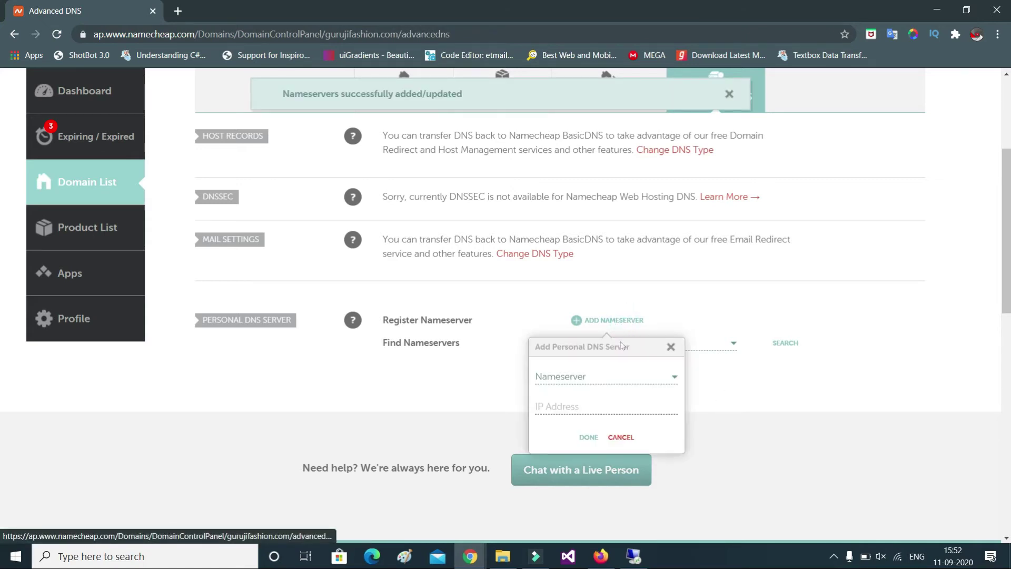
left_click(603, 378)
left_click(586, 446)
left_click(591, 406)
key("ctrl+v")
left_click(588, 438)
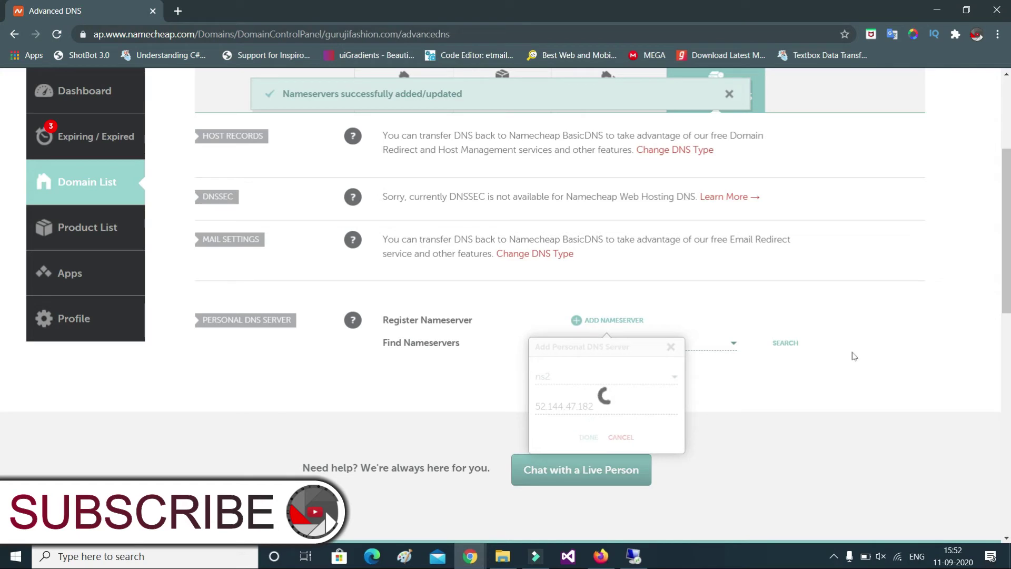
Search Standard nameservers to confirm ns1 and ns2.gurujifashion.com are listed
left_click(704, 337)
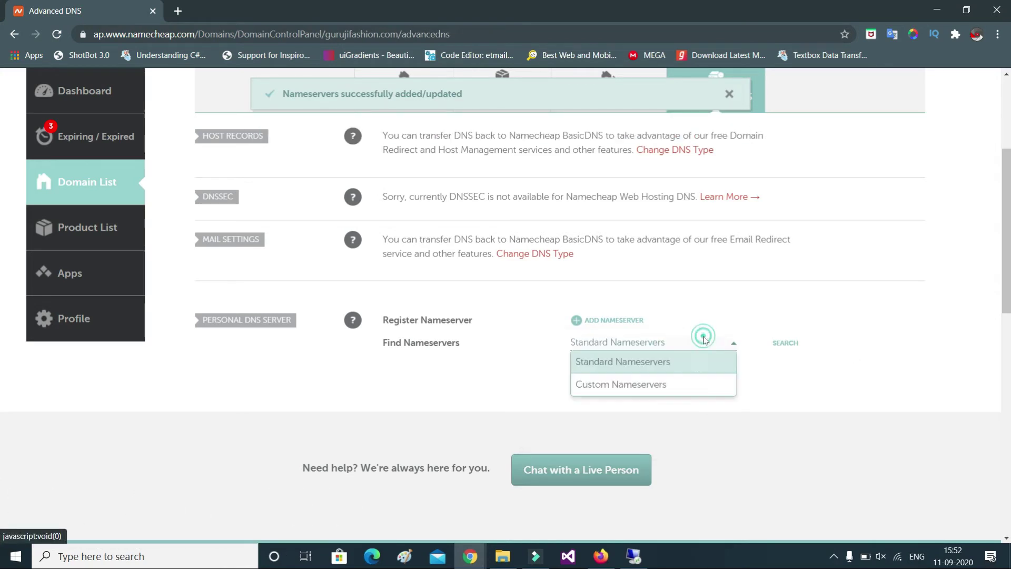
left_click(681, 384)
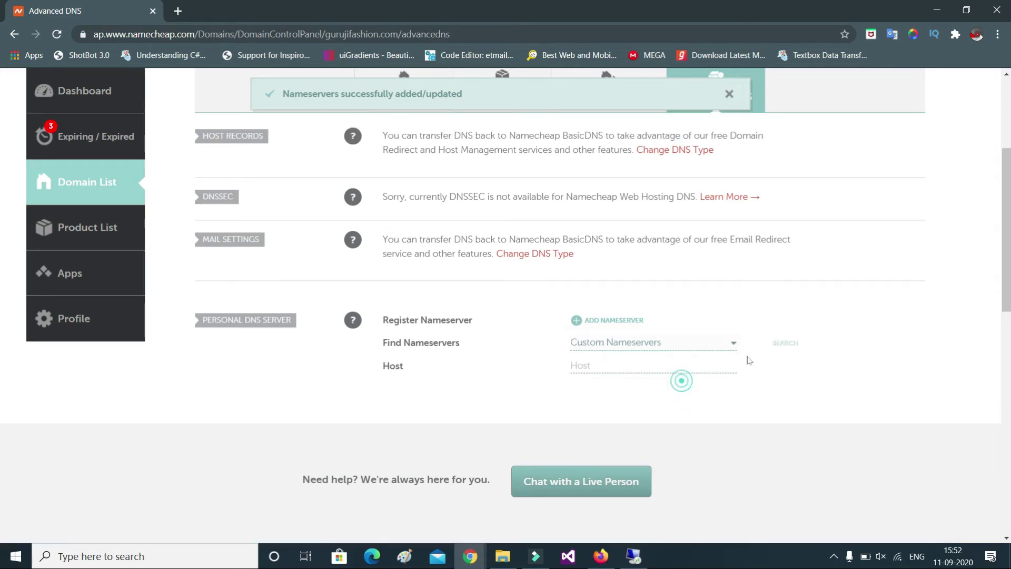
left_click(674, 349)
left_click(673, 361)
left_click(779, 345)
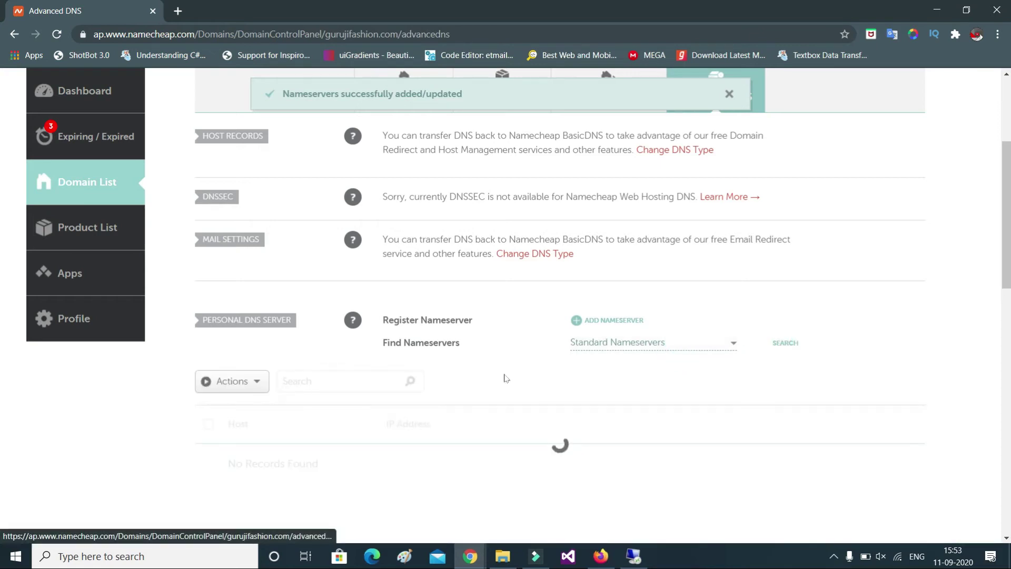
scroll(432, 396, "down", 3)
scroll(447, 379, "up", 2)
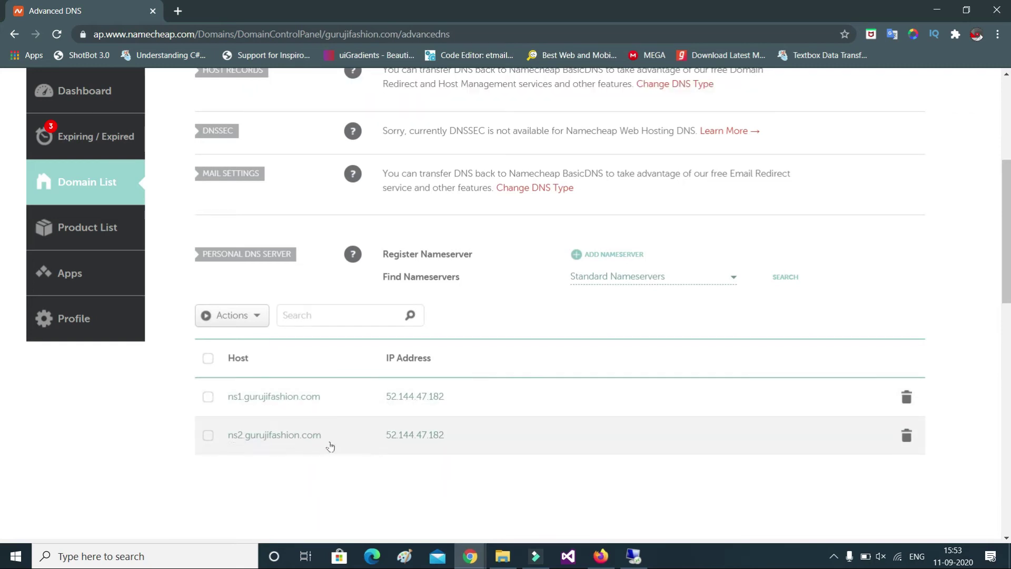
left_click_drag(332, 444, 227, 443)
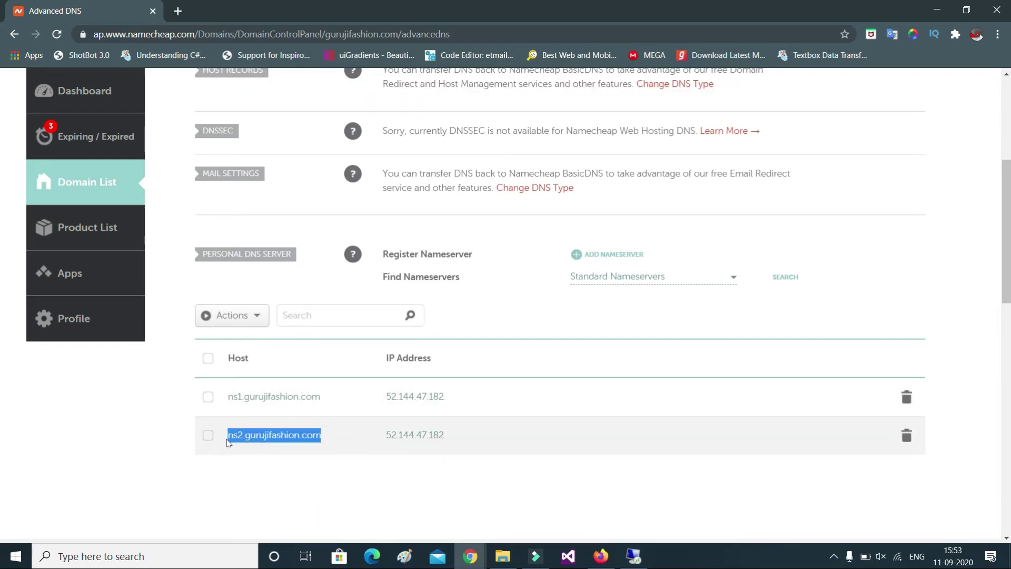
left_click_drag(328, 400, 228, 416)
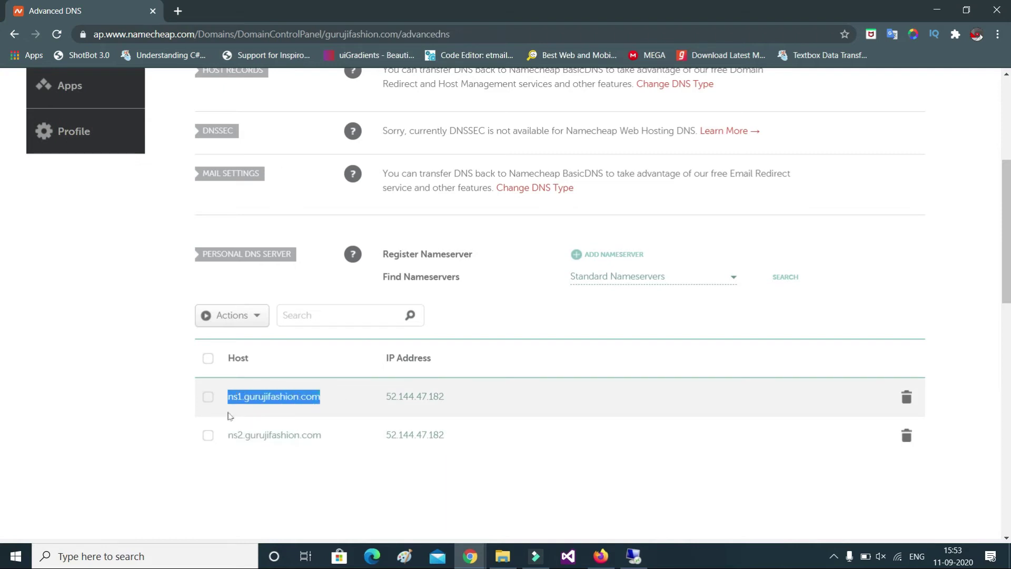
left_click(604, 492)
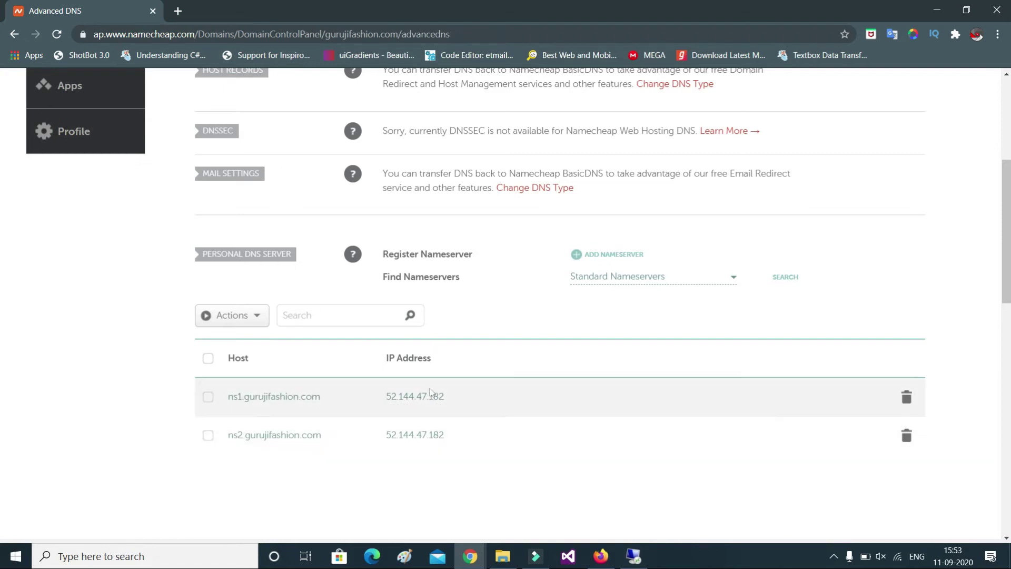
Switch gurujifashion.com to Custom DNS ns1/ns2.gurujifashion.com, save it, and open a new tab
scroll(676, 364, "up", 5)
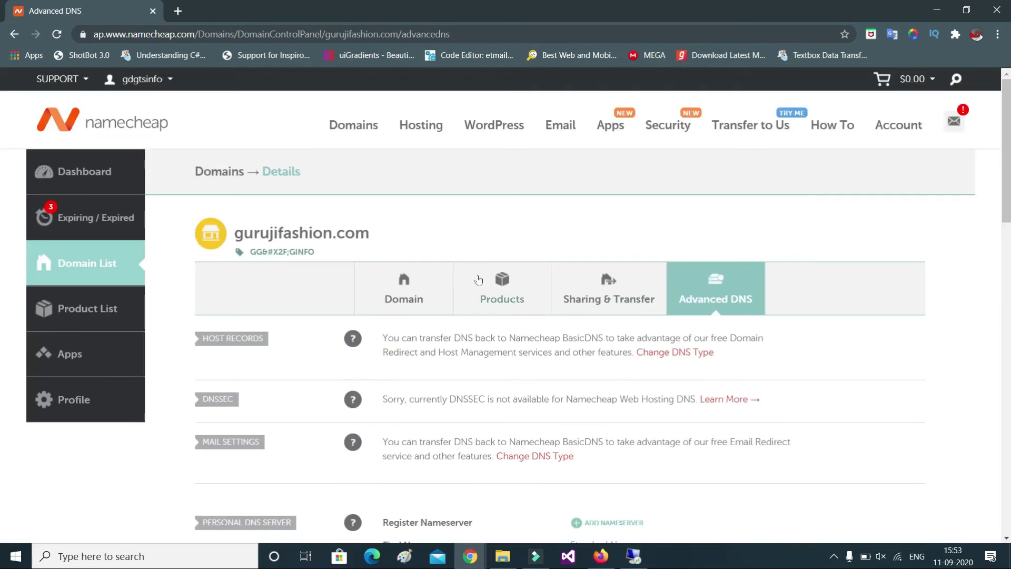
left_click(404, 287)
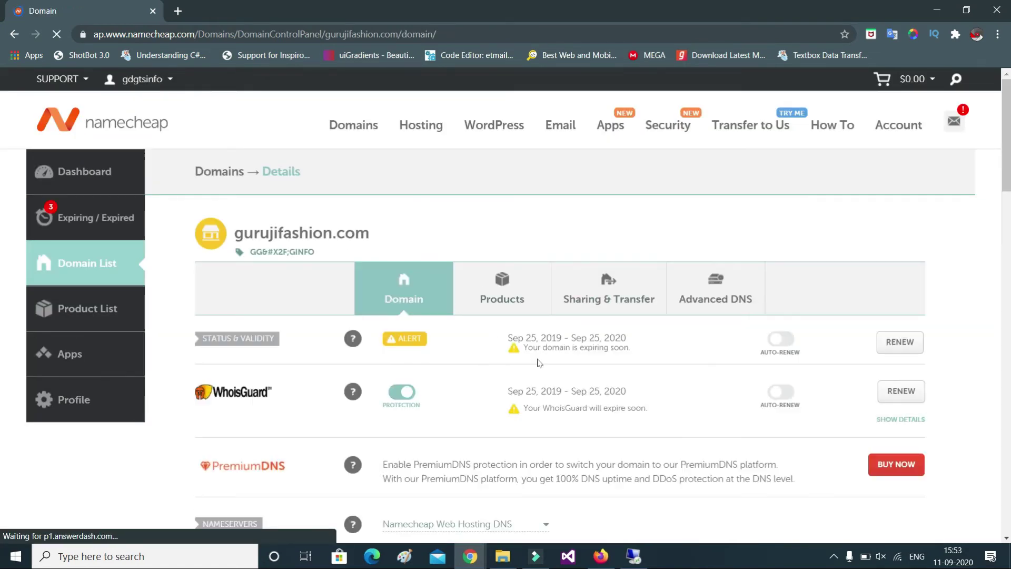
scroll(524, 268, "down", 5)
left_click(525, 267)
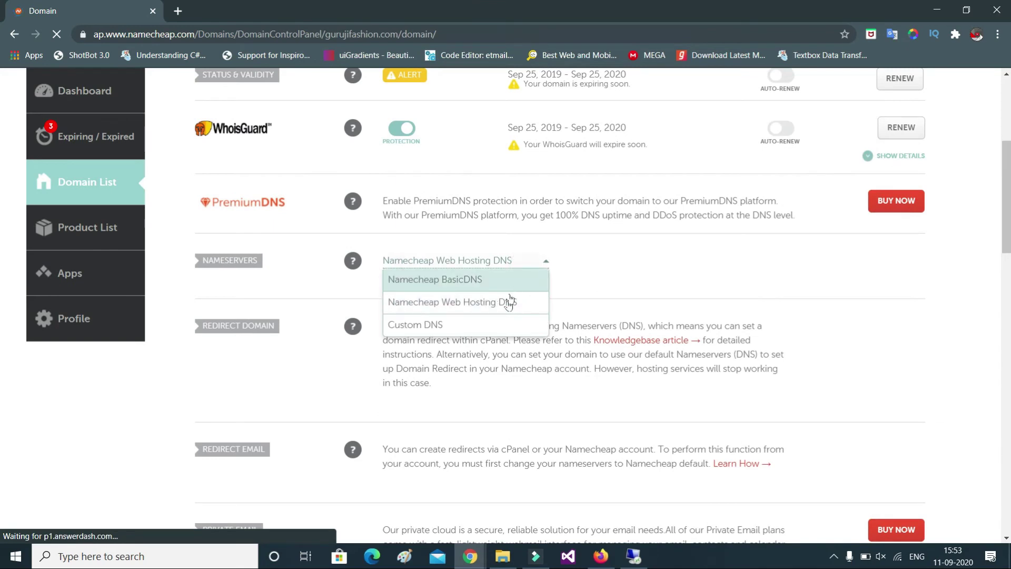
left_click(502, 322)
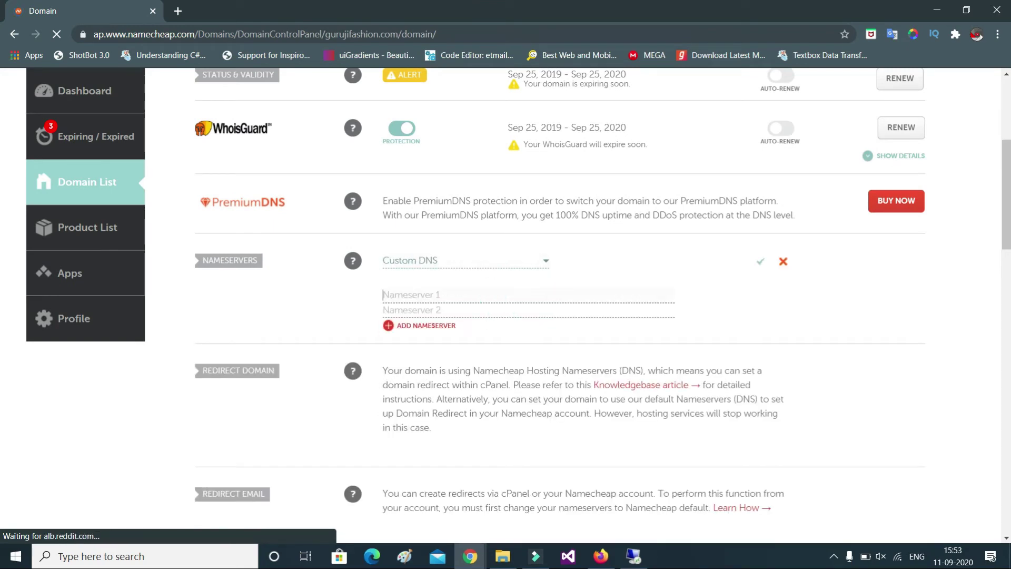
type("ns1.gurujifashion.com")
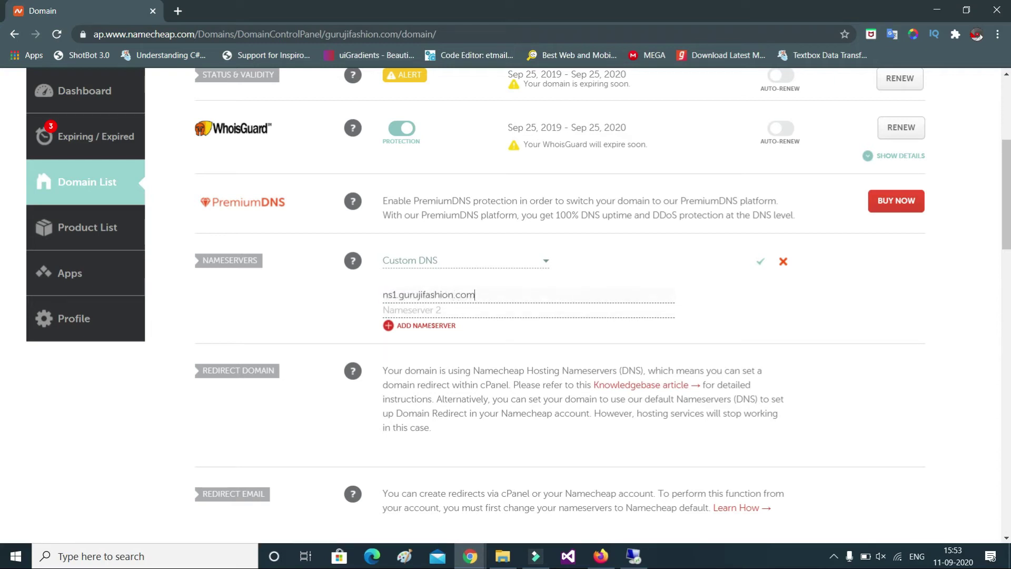
key("Tab")
type("n")
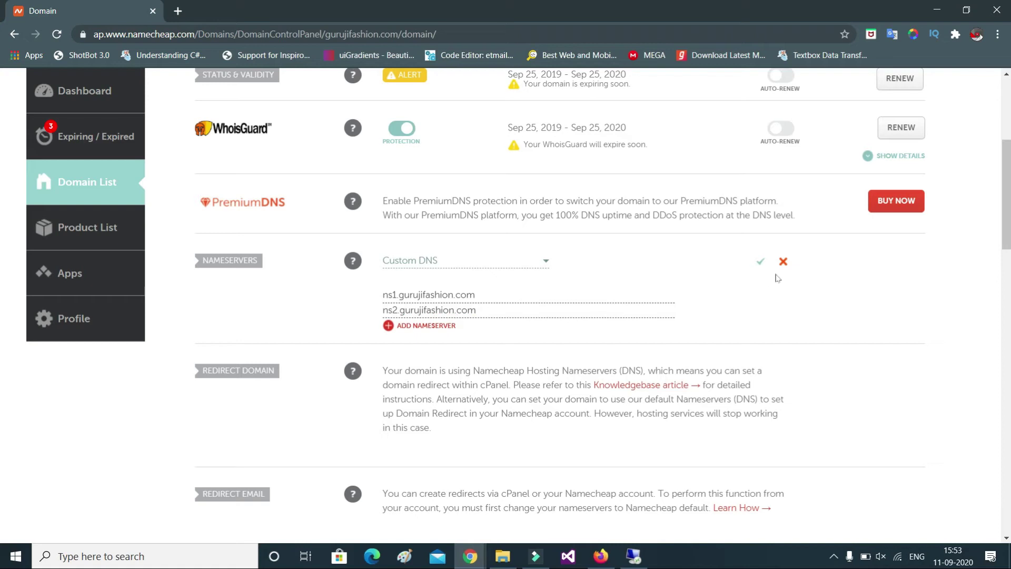
left_click(761, 262)
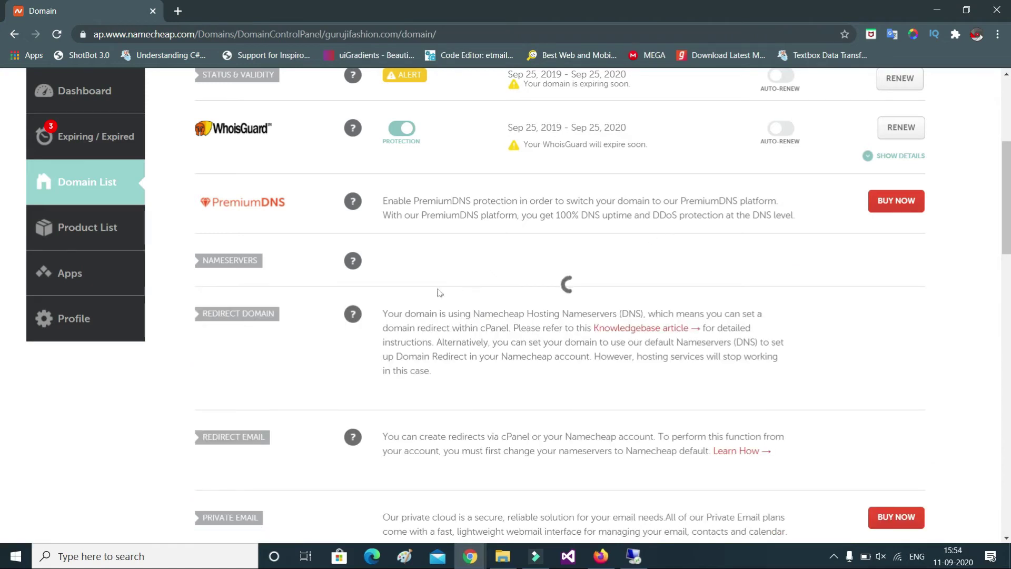
left_click(177, 11)
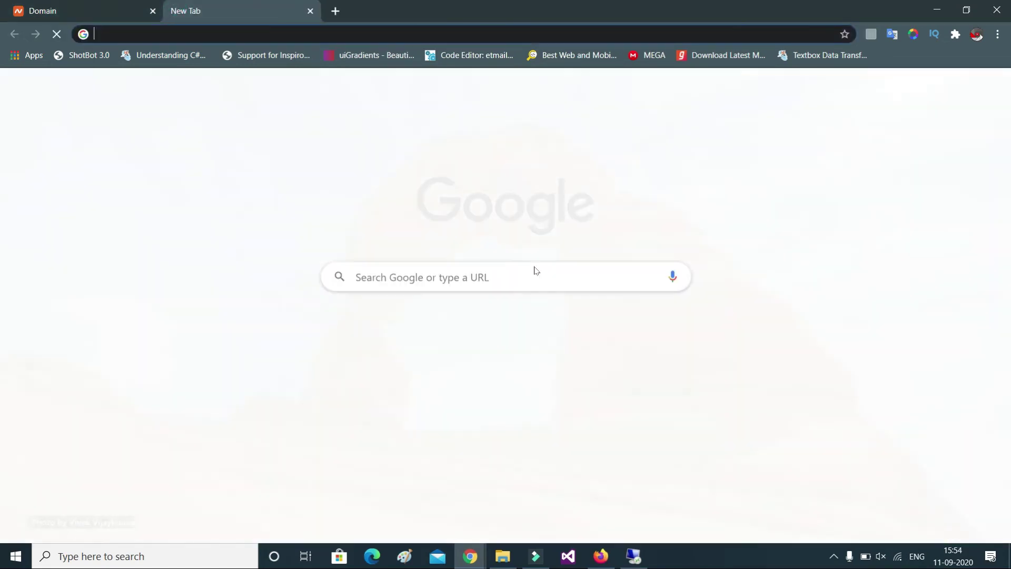
Load gurujifashion.com in Chrome, dismissing the DNS update notice along the way
type("guruji")
key("Return")
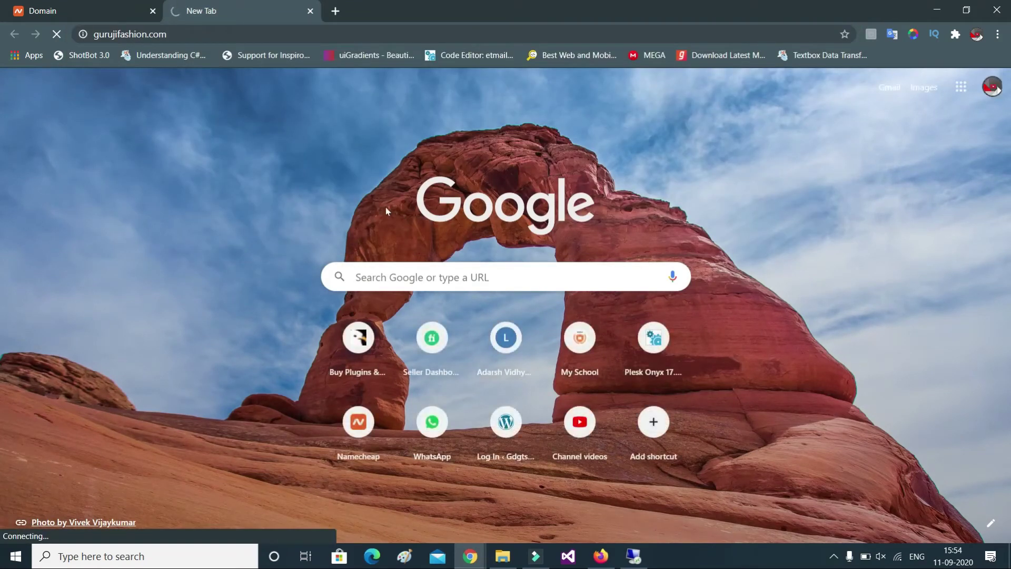
left_click(117, 20)
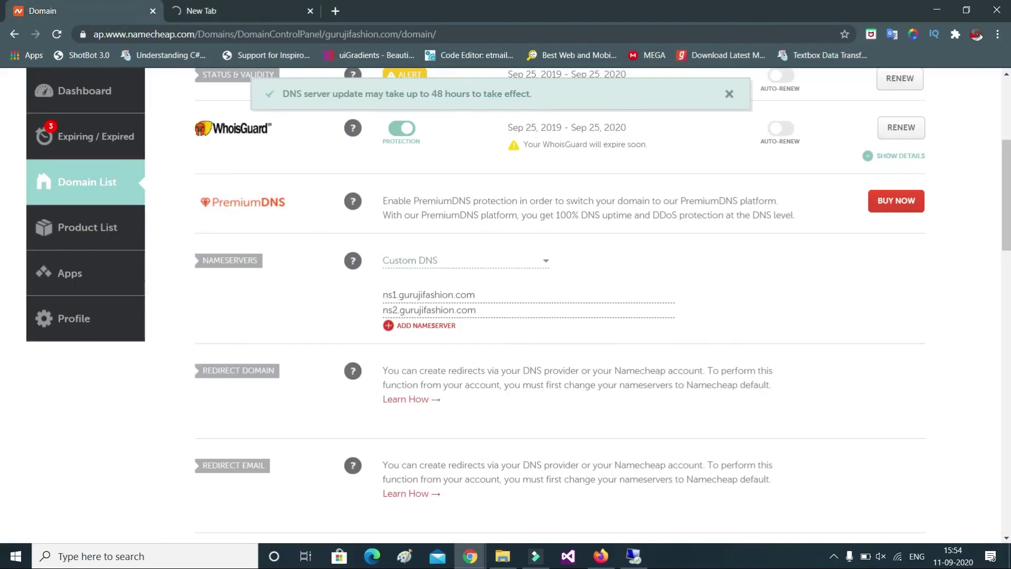
left_click(730, 92)
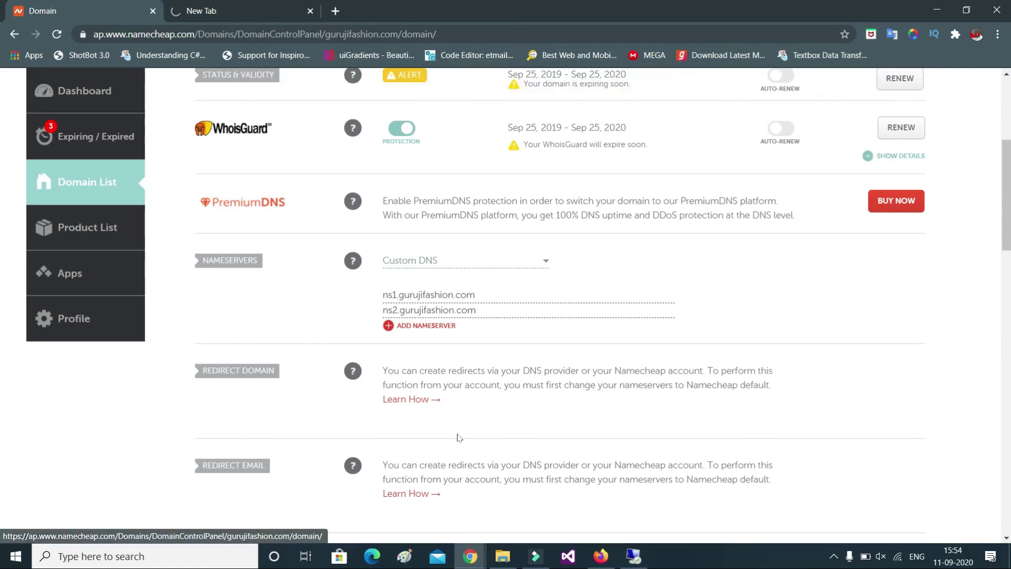
left_click(280, 9)
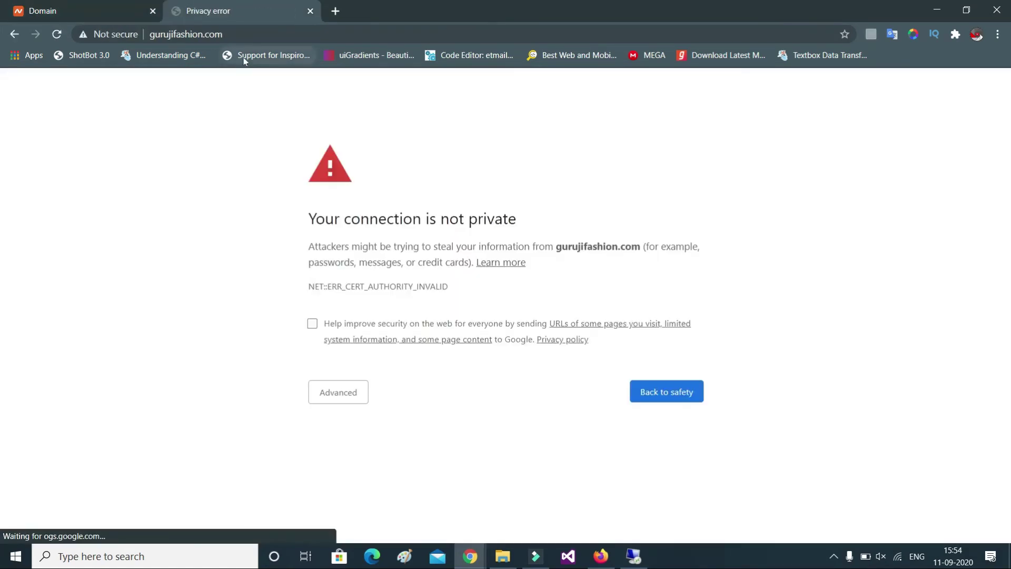
Bypass the certificate warning via Advanced so the Plesk default webpage appears
left_click(336, 388)
left_click(370, 494)
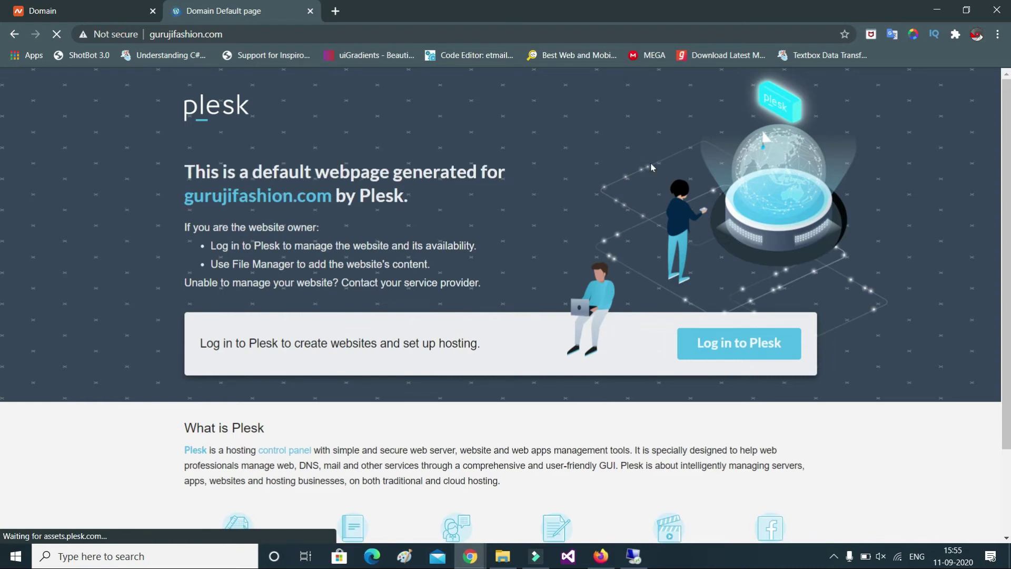
scroll(509, 299, "down", 2)
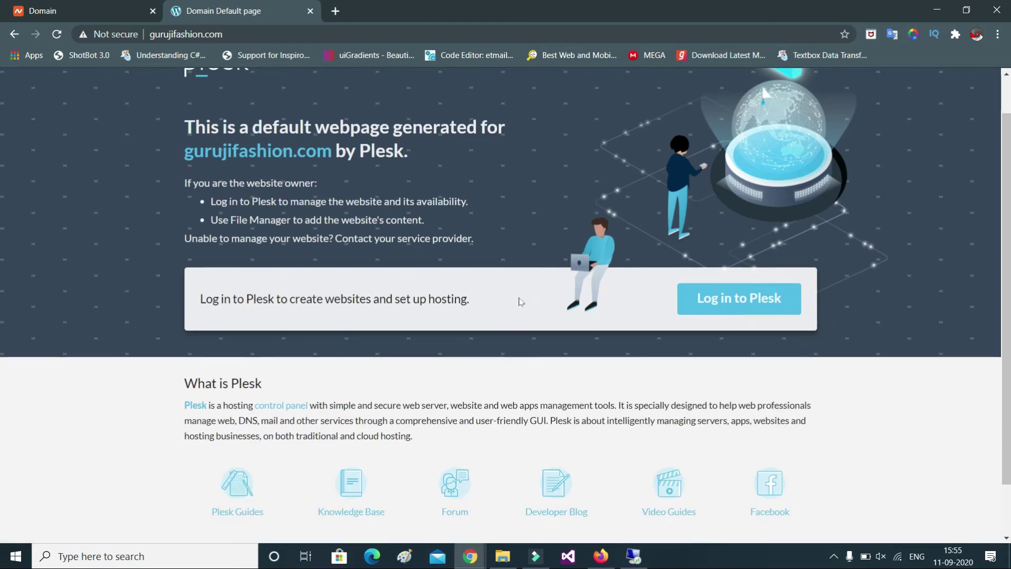
scroll(519, 298, "up", 2)
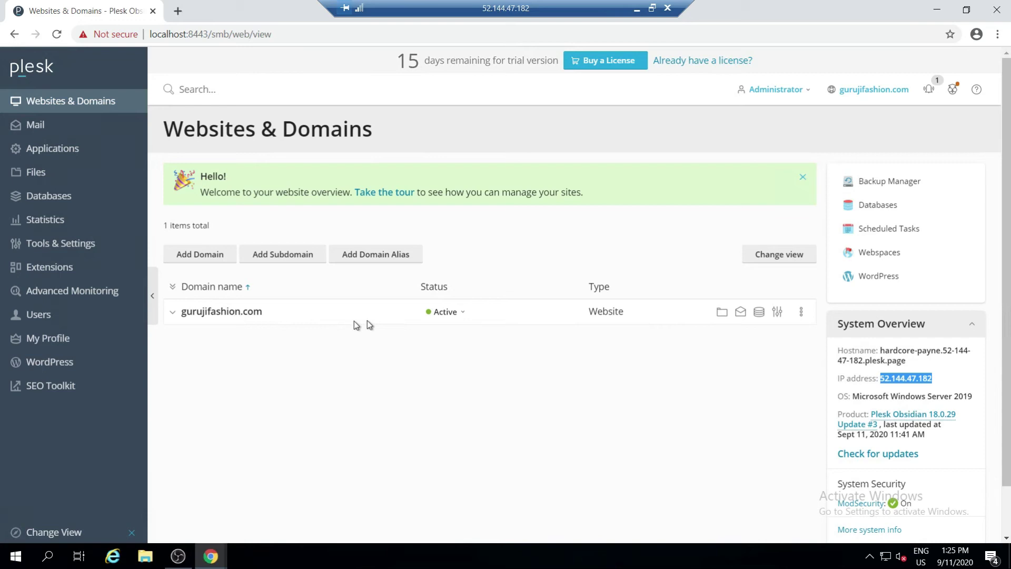
Expand the gurujifashion.com row to show its file, database and dev tools dashboard
left_click(222, 318)
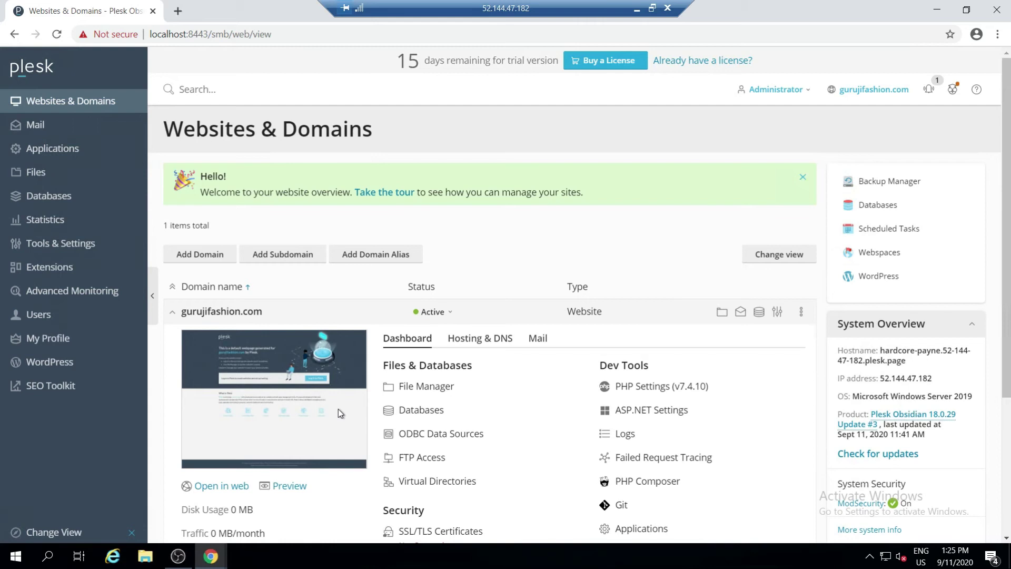
Open gurujifashion.com in a new tab past the privacy error, then return to Plesk
left_click(214, 486)
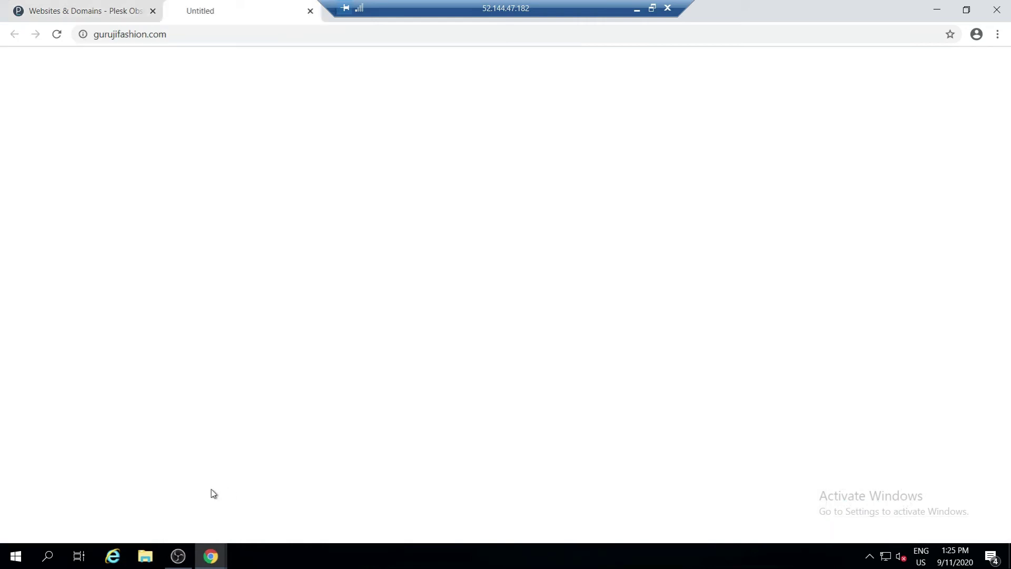
left_click(343, 380)
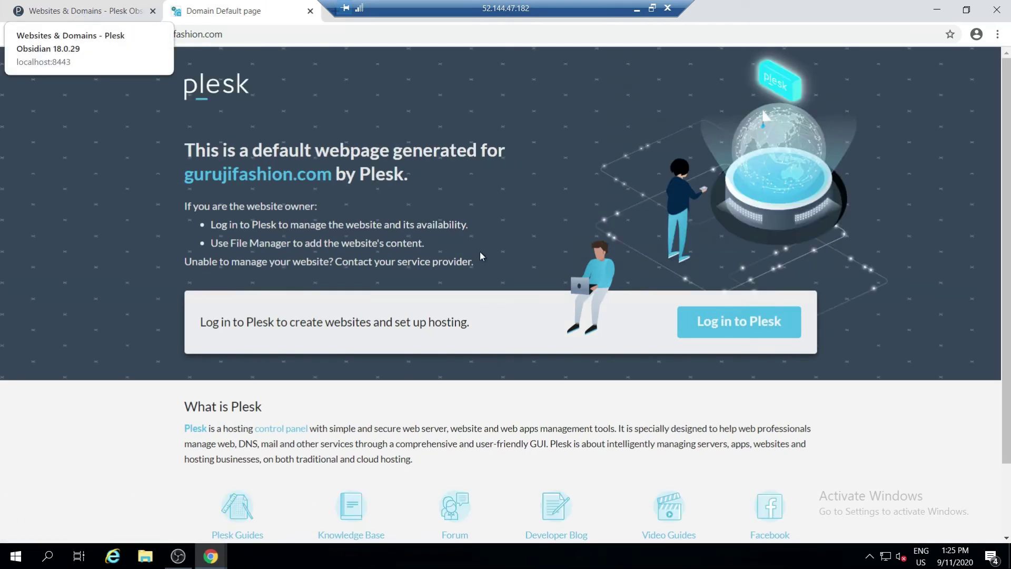
key("ctrl+shift+Tab")
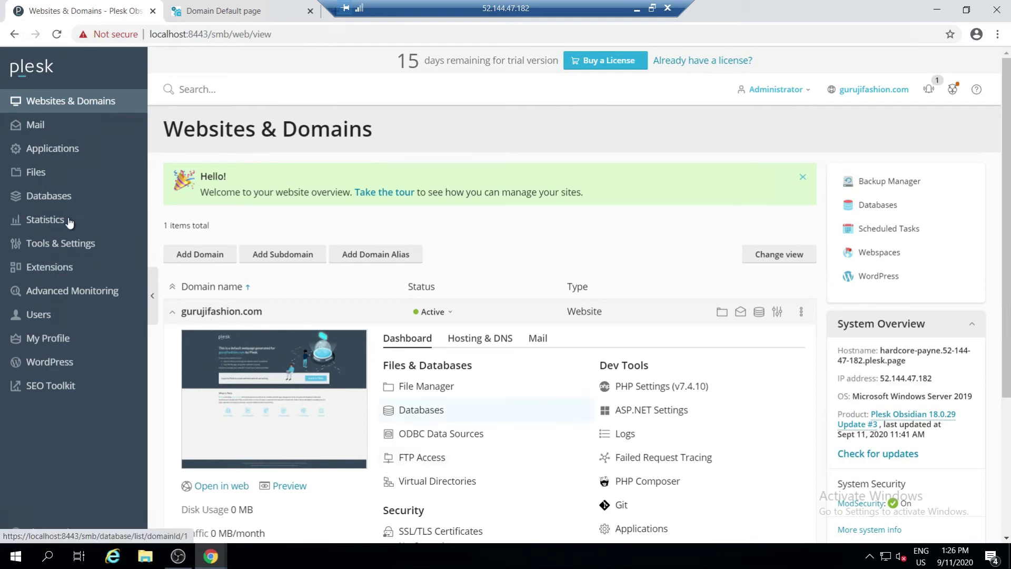
Permanently remove every default file and folder inside httpdocs using the File Manager
left_click(72, 174)
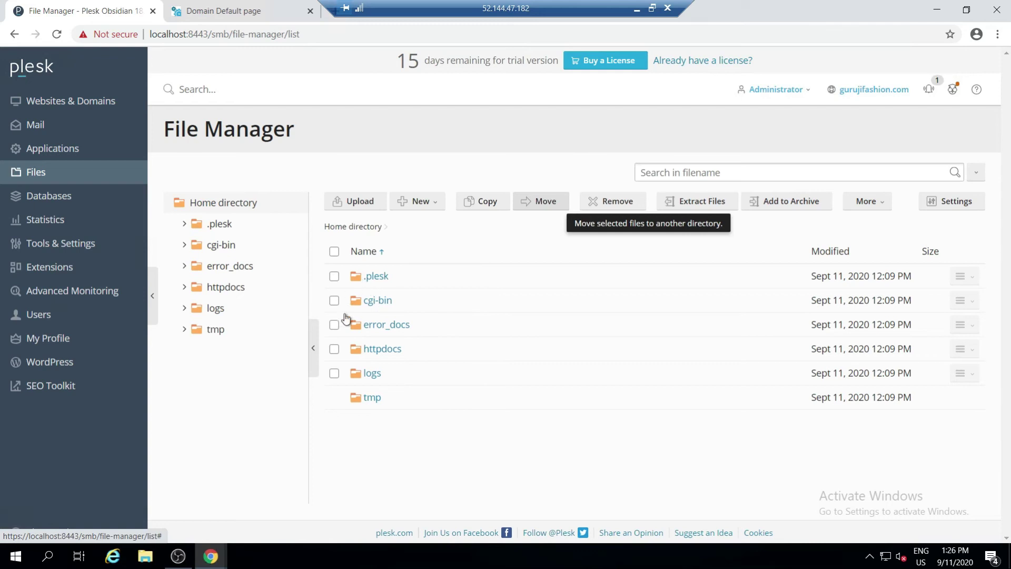
left_click(383, 350)
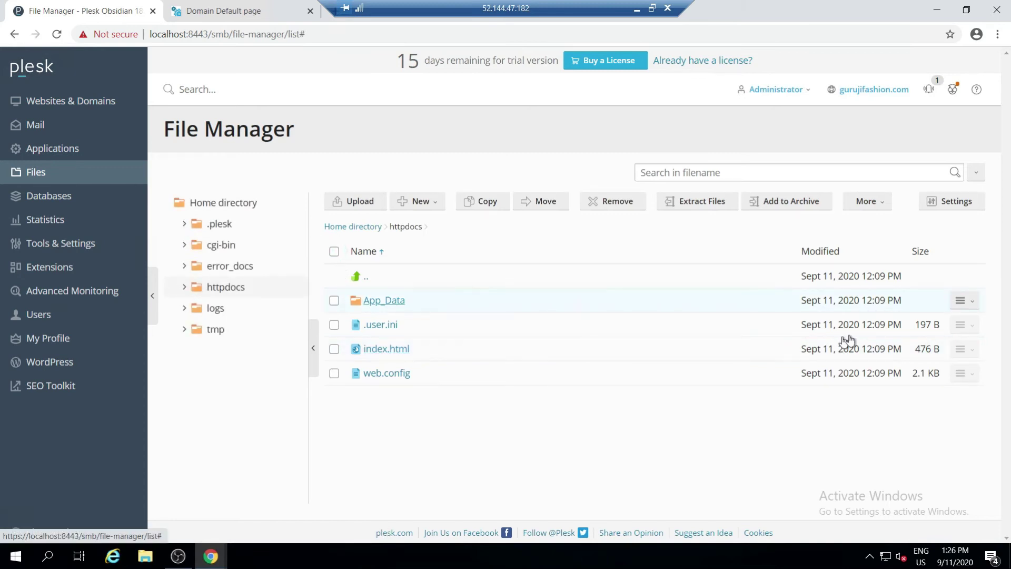
key("ctrl+a")
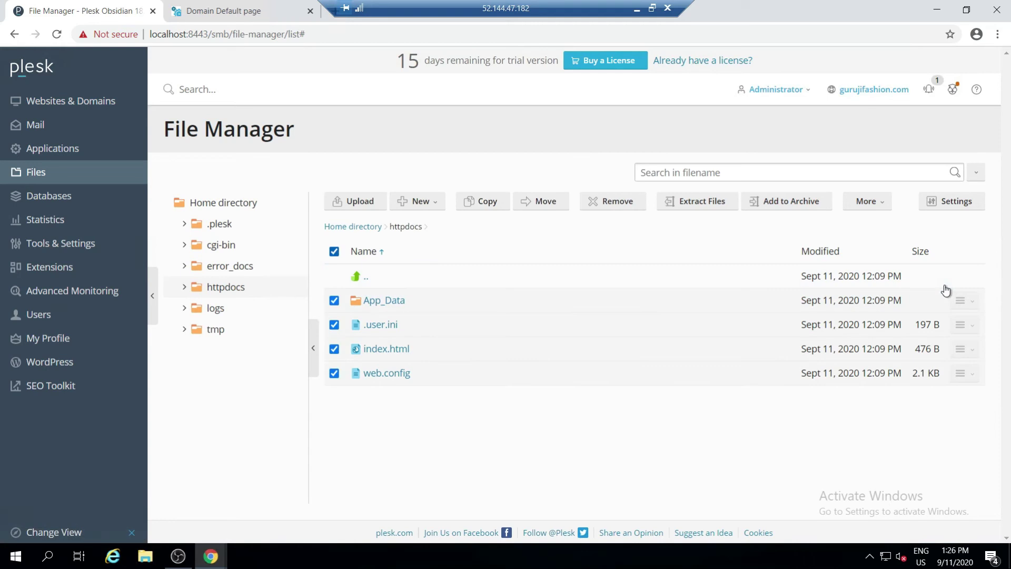
left_click(619, 202)
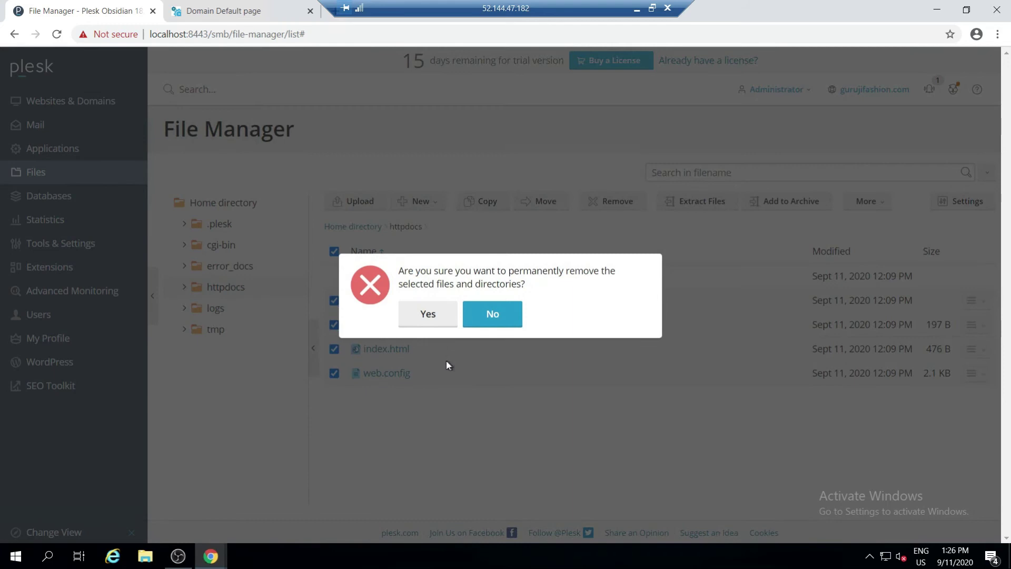
left_click(428, 315)
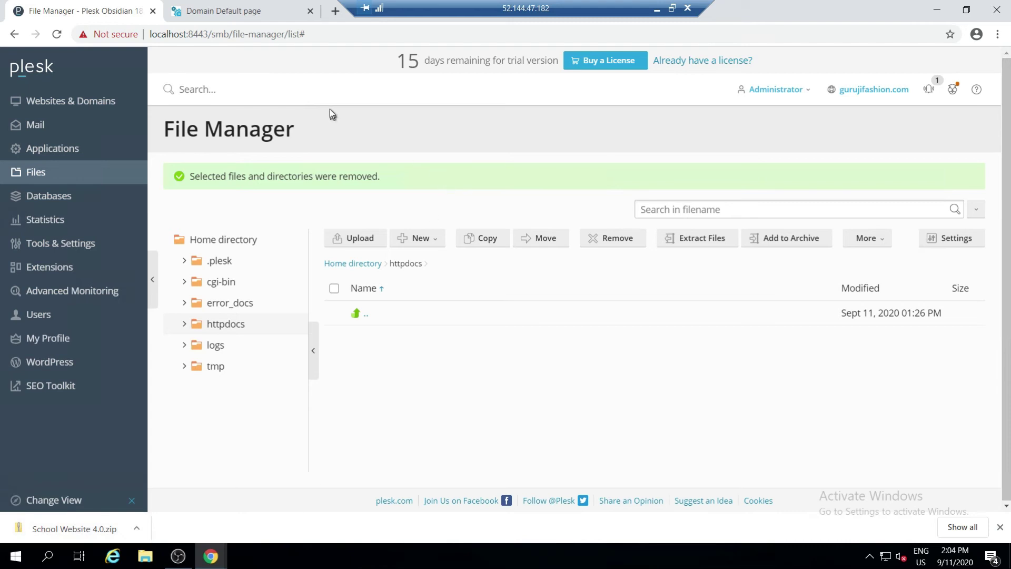
Upload School Website 4.0.zip from the Downloads folder into httpdocs
left_click(354, 237)
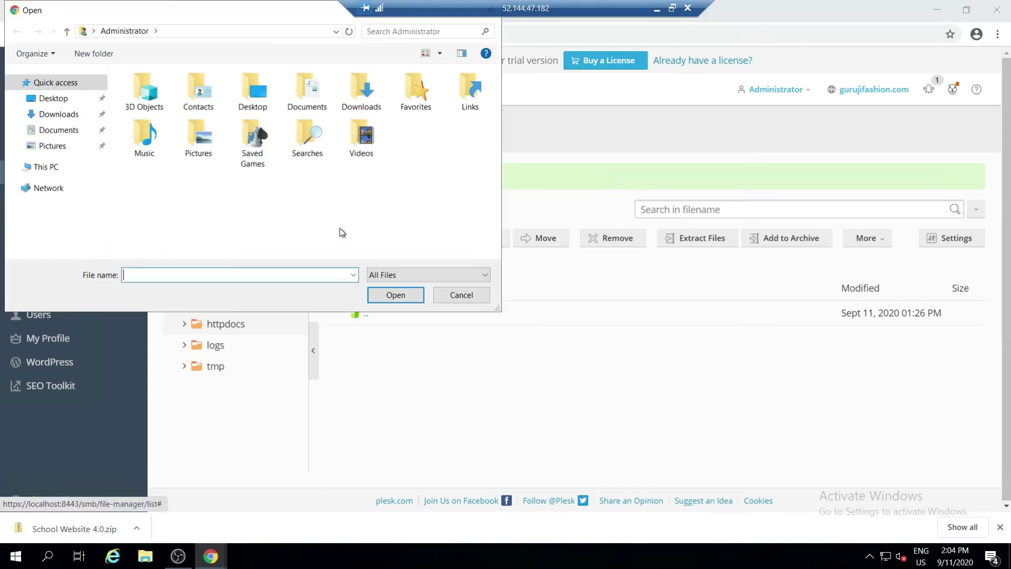
left_click(58, 115)
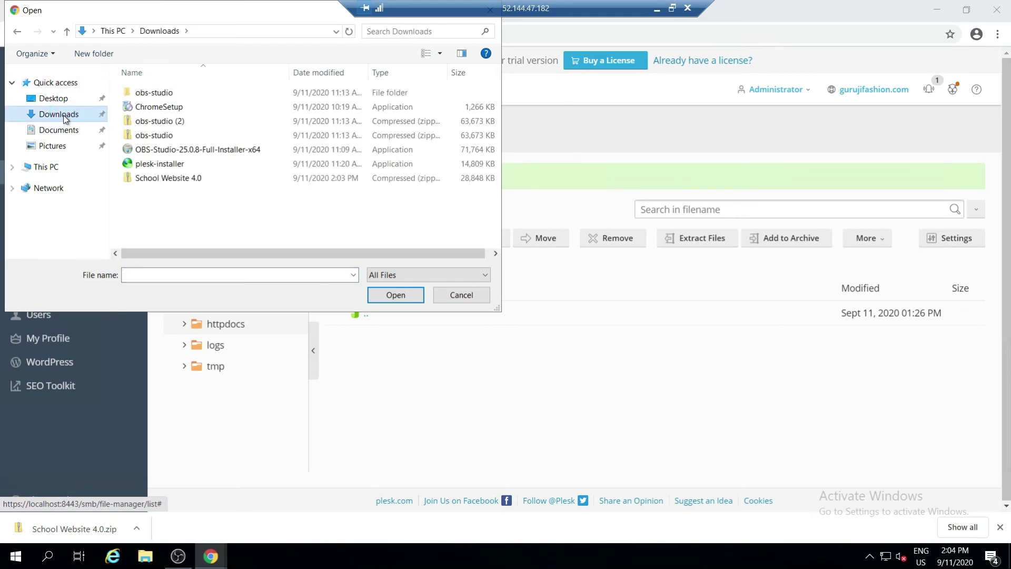
left_click(169, 178)
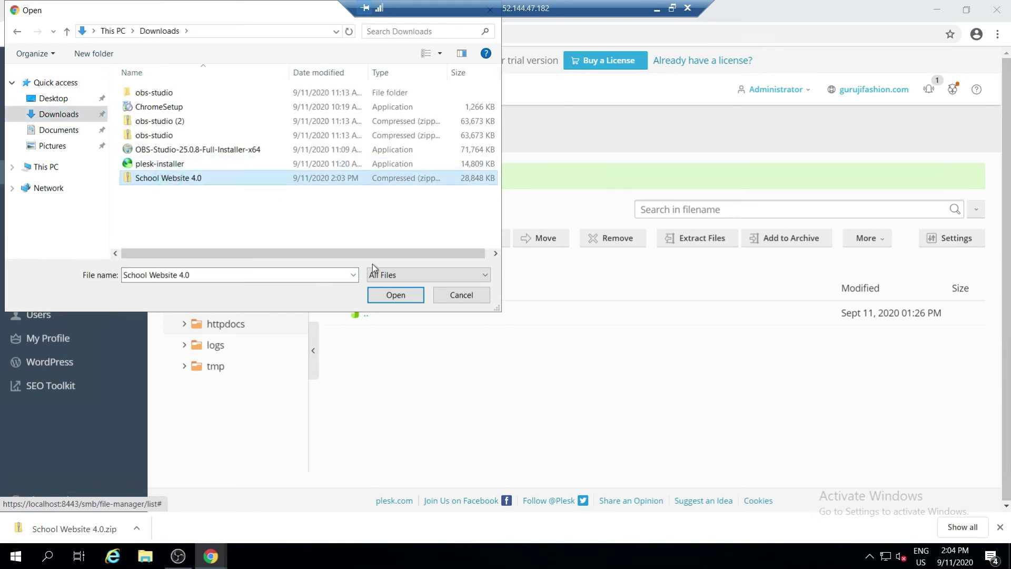
left_click(409, 296)
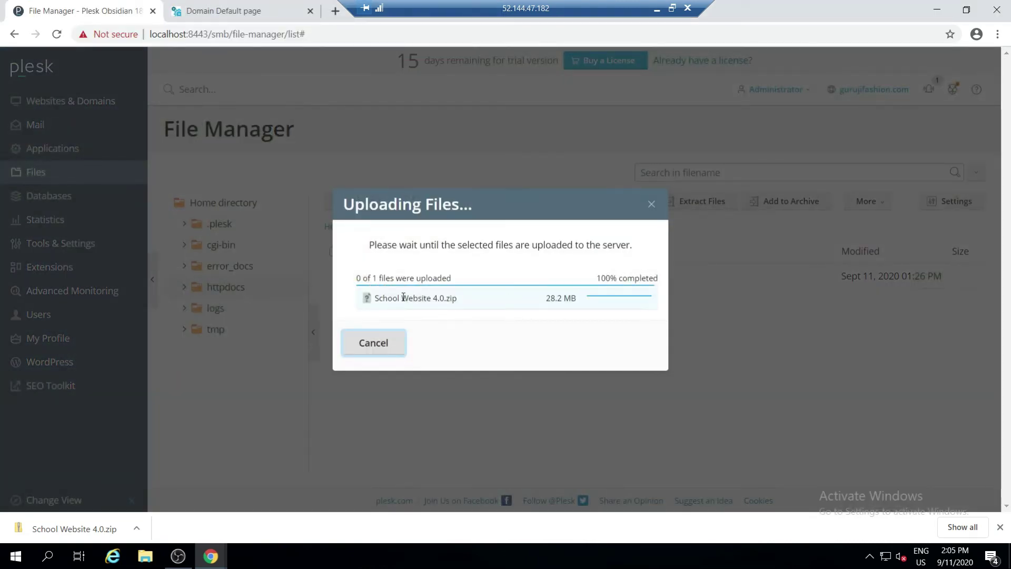
left_click(373, 343)
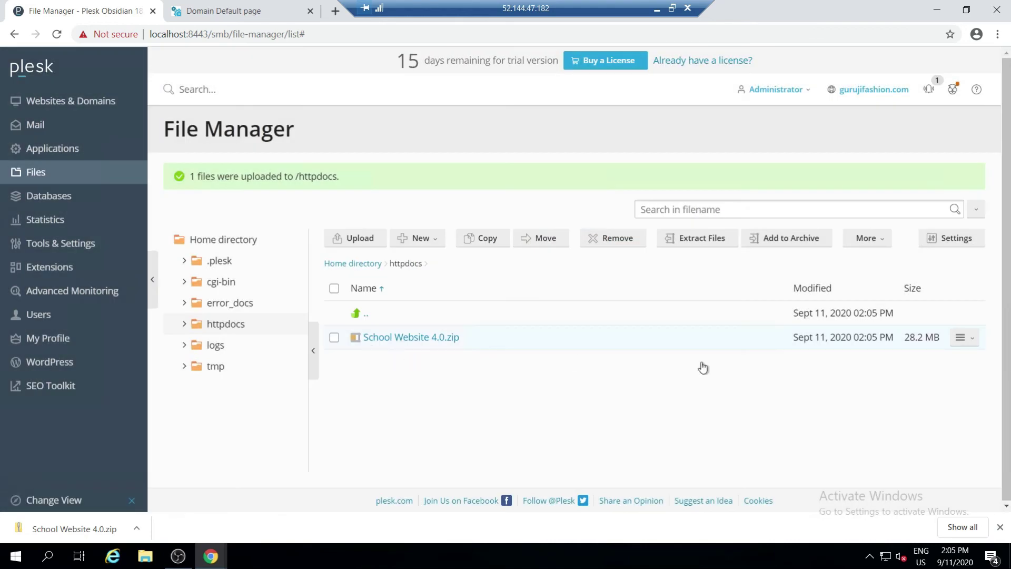
Extract School Website 4.0.zip into httpdocs and open the new School Website folder
left_click(962, 341)
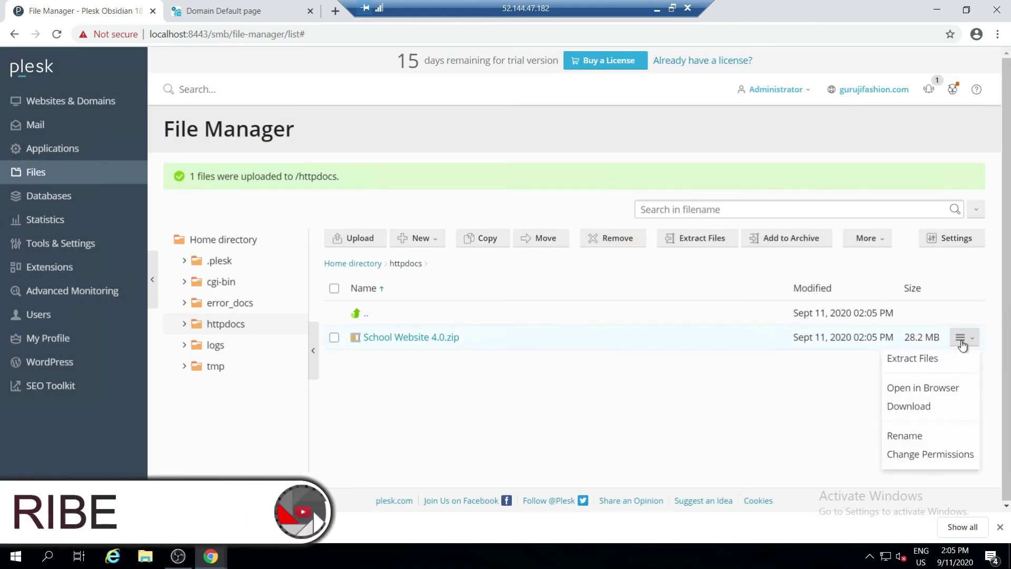
left_click(937, 359)
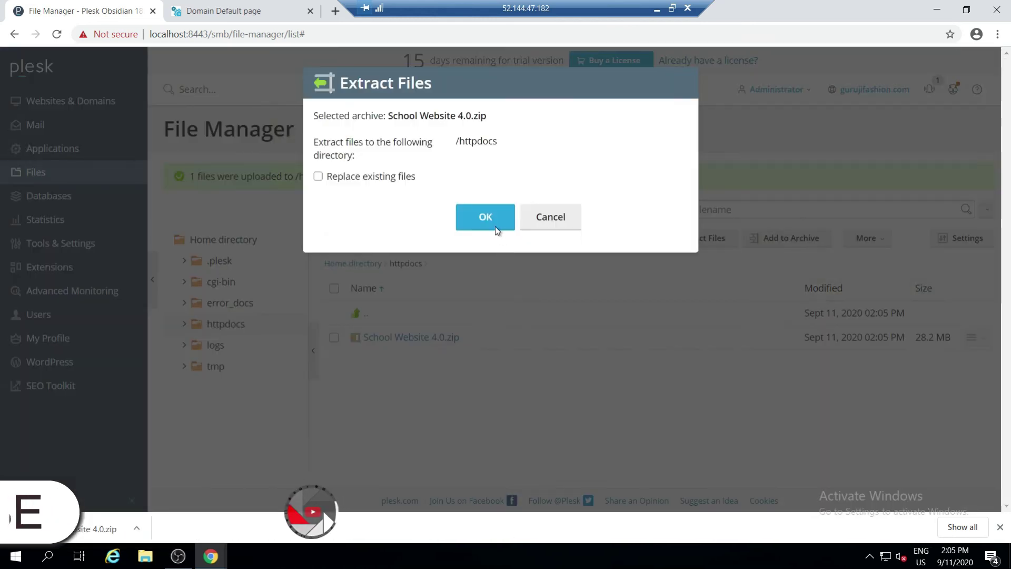
left_click(486, 220)
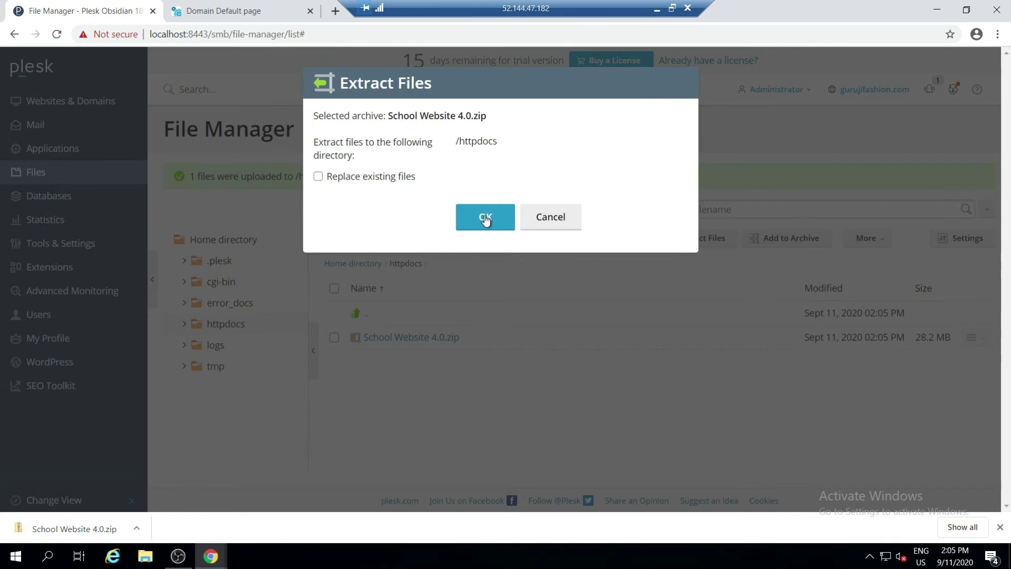
left_click(485, 218)
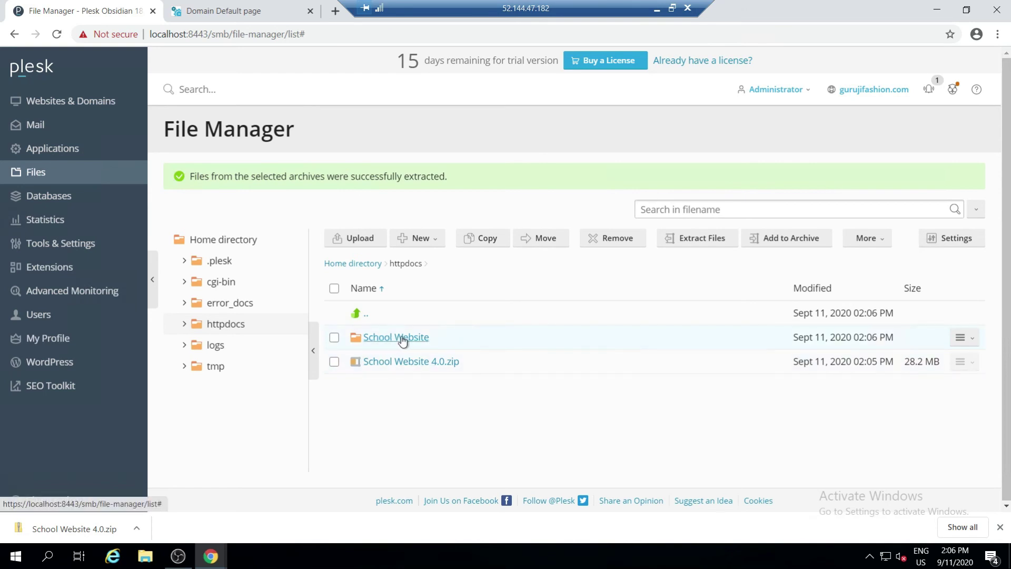
left_click(411, 340)
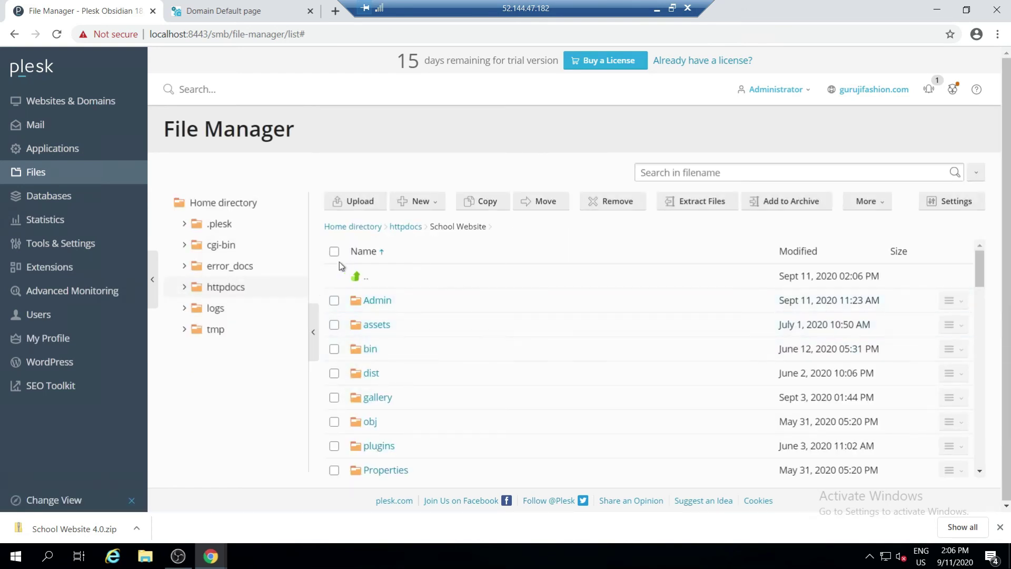
Move all 56 items from School Website up into httpdocs and verify them there
left_click(333, 254)
left_click(544, 203)
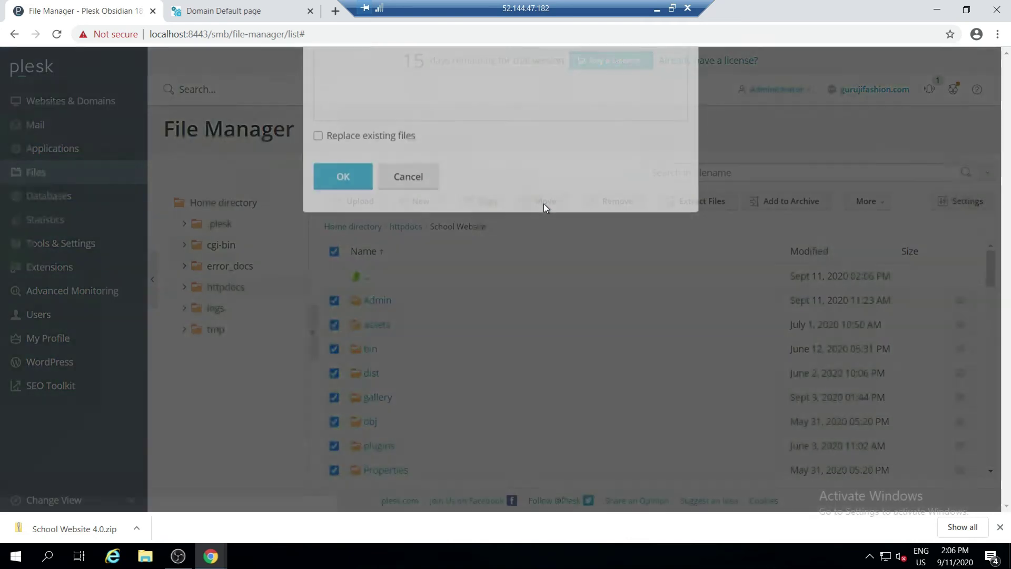
left_click(387, 246)
left_click(343, 354)
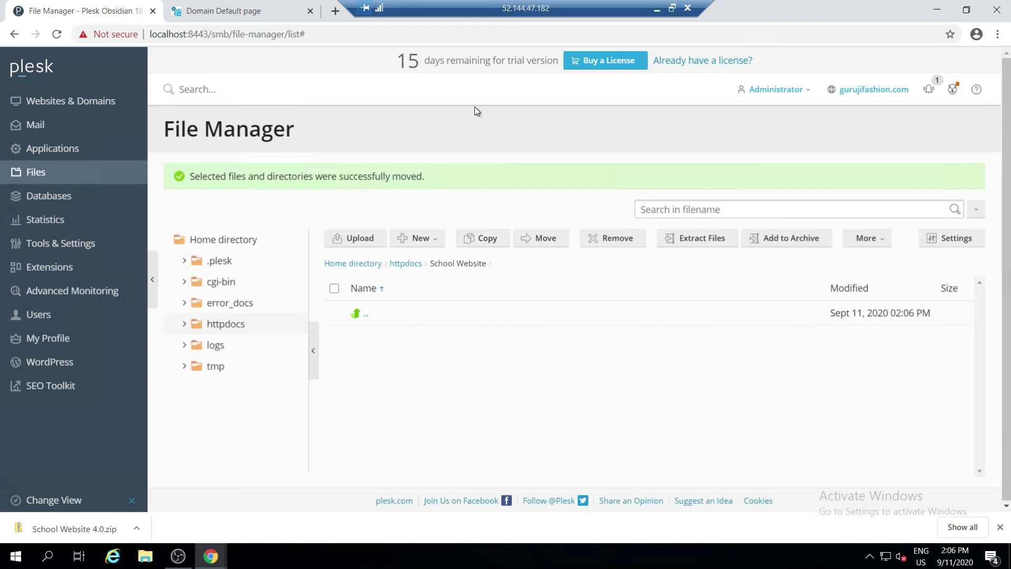
left_click(250, 322)
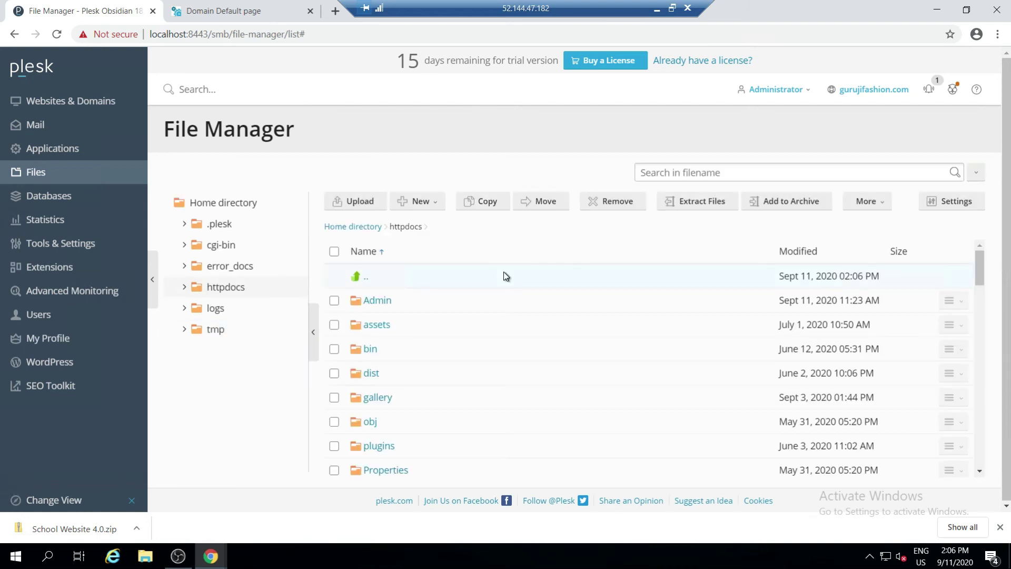
left_click(263, 15)
Reload gurujifashion.com to see the uploaded school header, then return to the File Manager
left_click(57, 35)
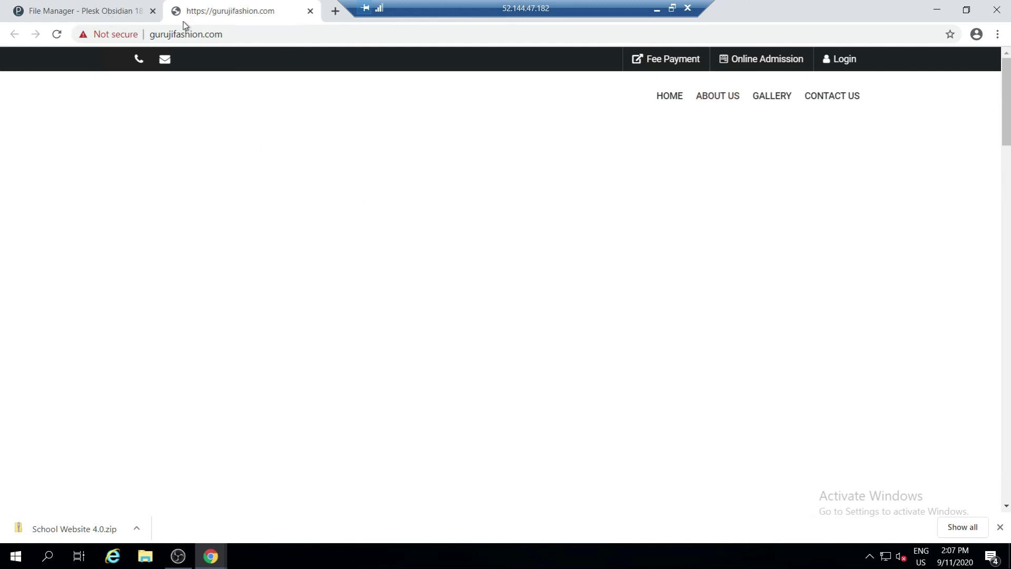
left_click(111, 19)
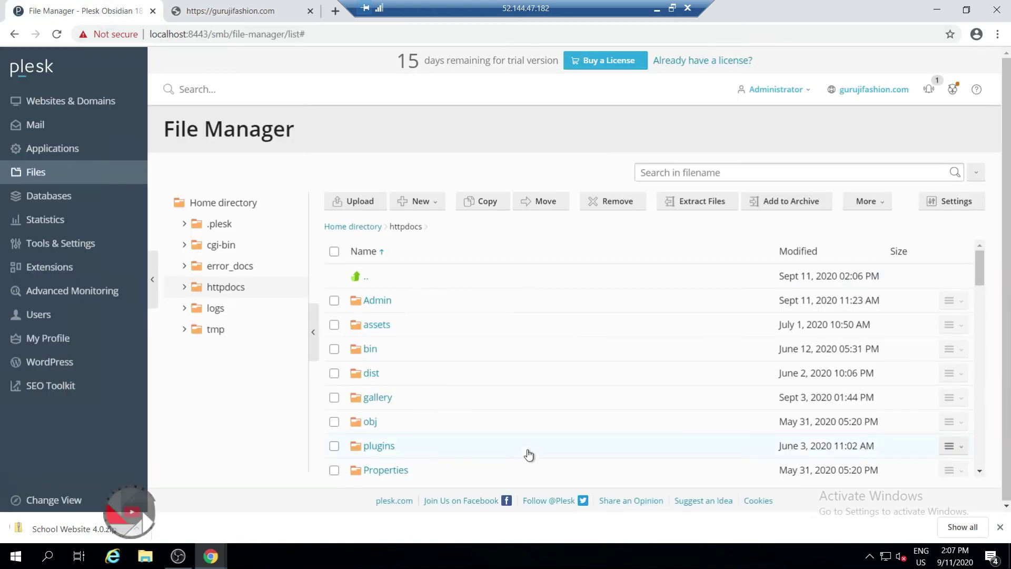
Open Web.config from the httpdocs listing in the editor
scroll(717, 415, "down", 5)
scroll(459, 419, "down", 5)
scroll(458, 418, "down", 5)
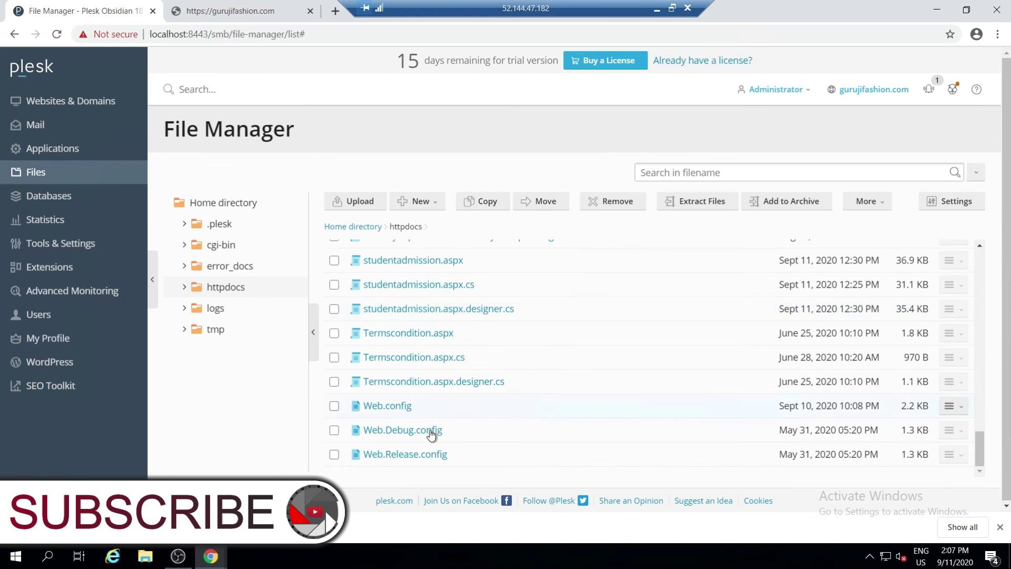
left_click(388, 407)
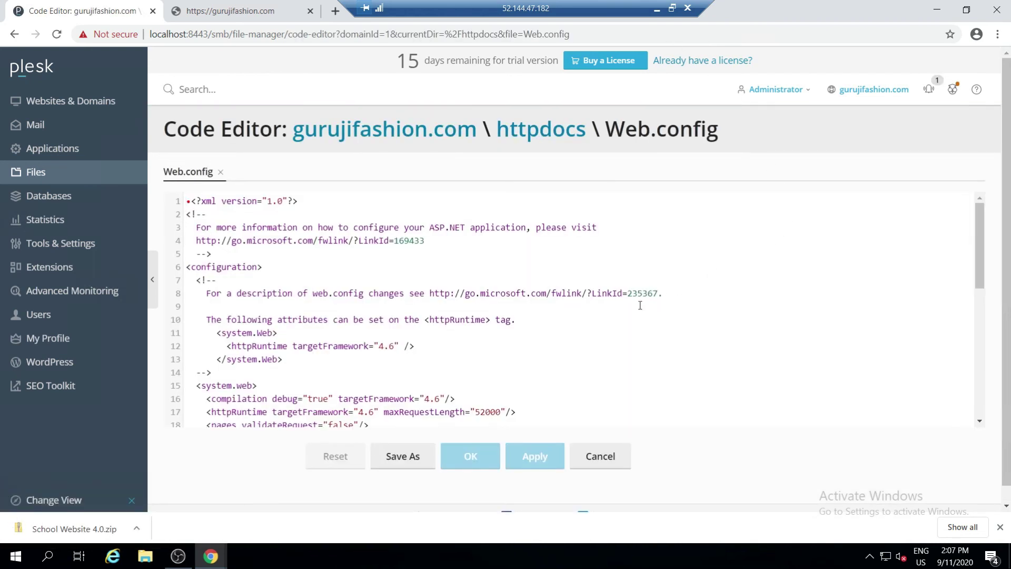
Replace the active connection string with the uncommented one using Data Source 103.102.234.246, and save
scroll(615, 302, "down", 8)
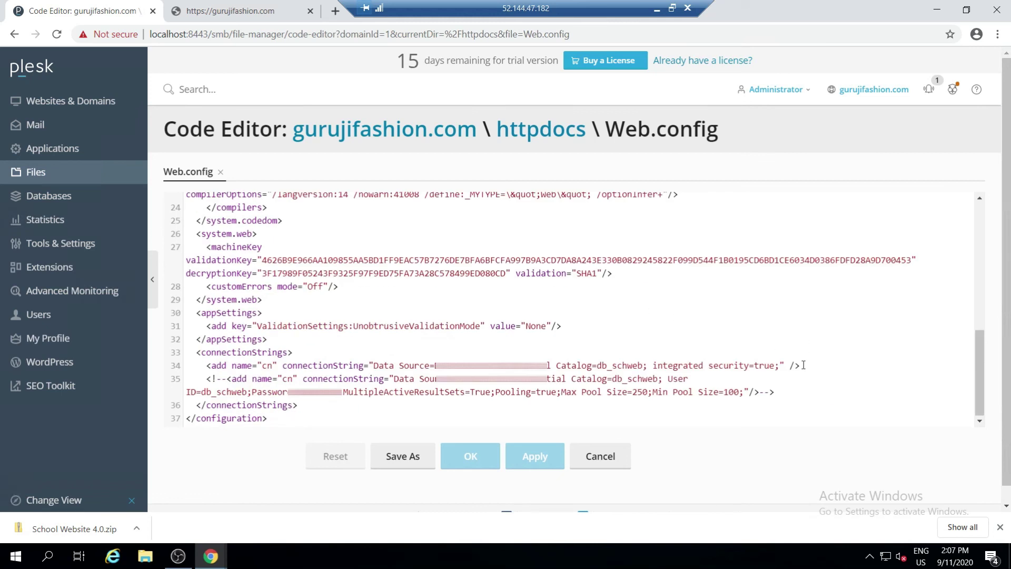
left_click_drag(802, 364, 807, 352)
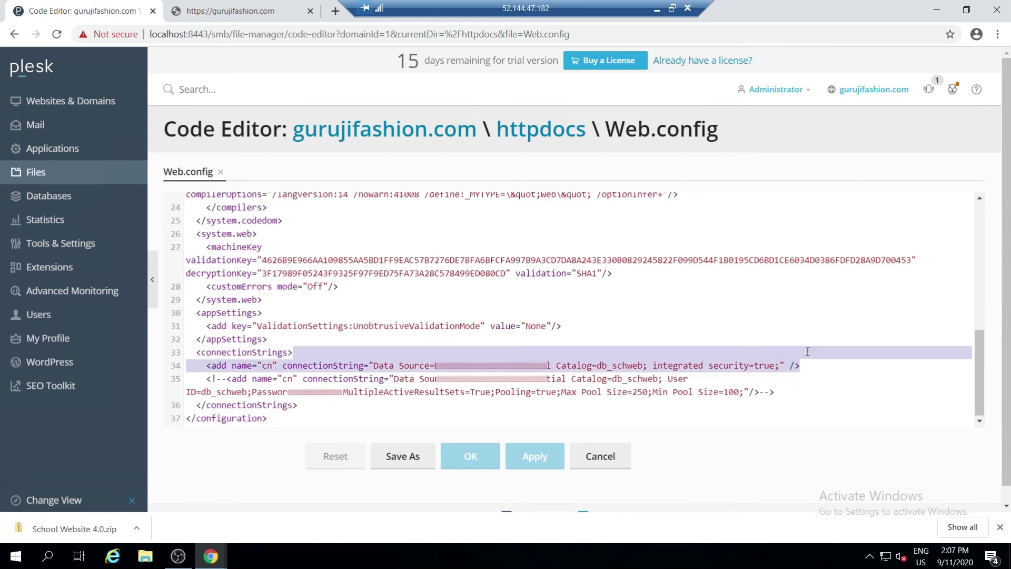
key("Delete")
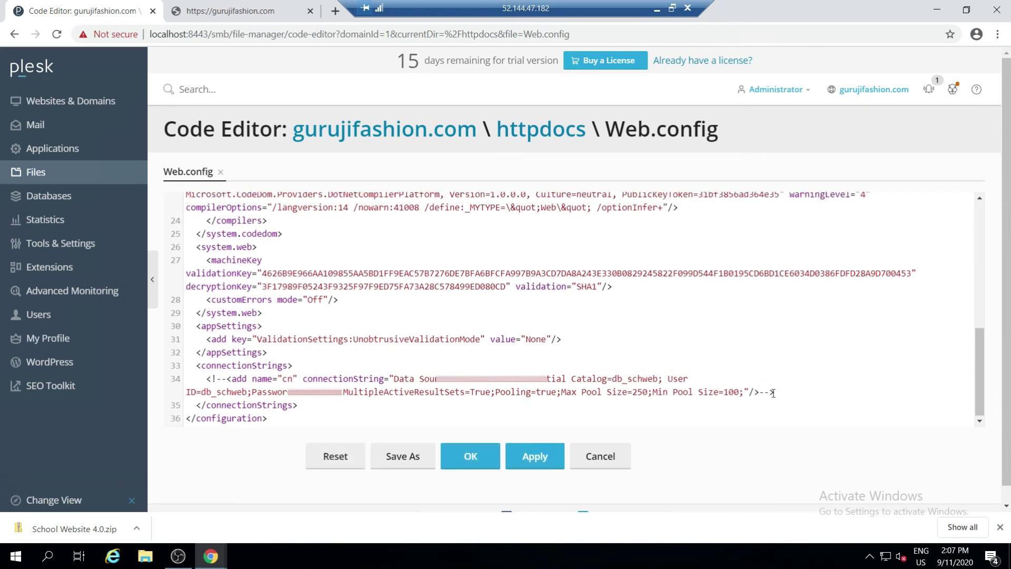
left_click_drag(773, 393, 759, 392)
key("Delete")
left_click_drag(227, 380, 211, 378)
key("Delete")
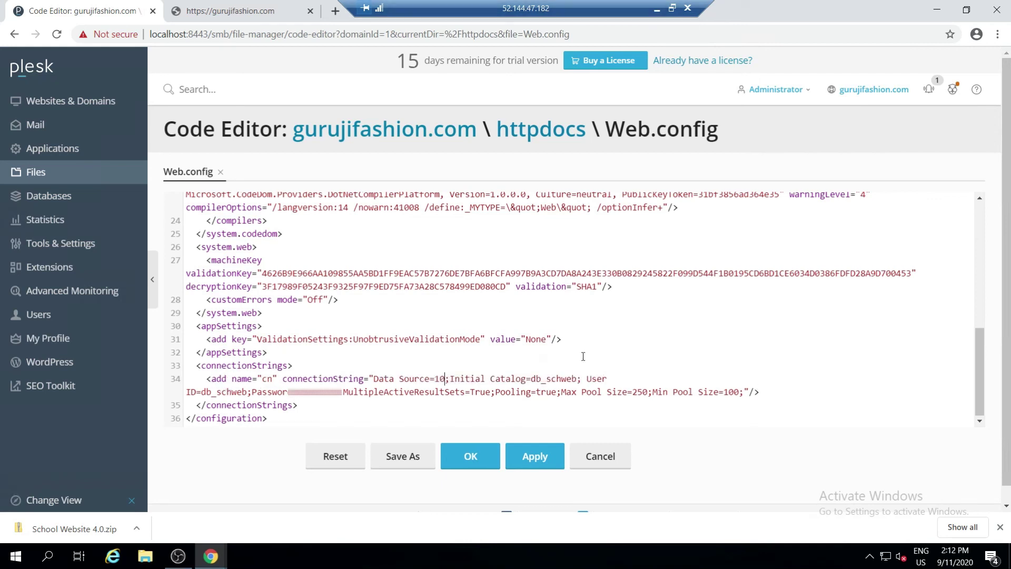
type(".102.")
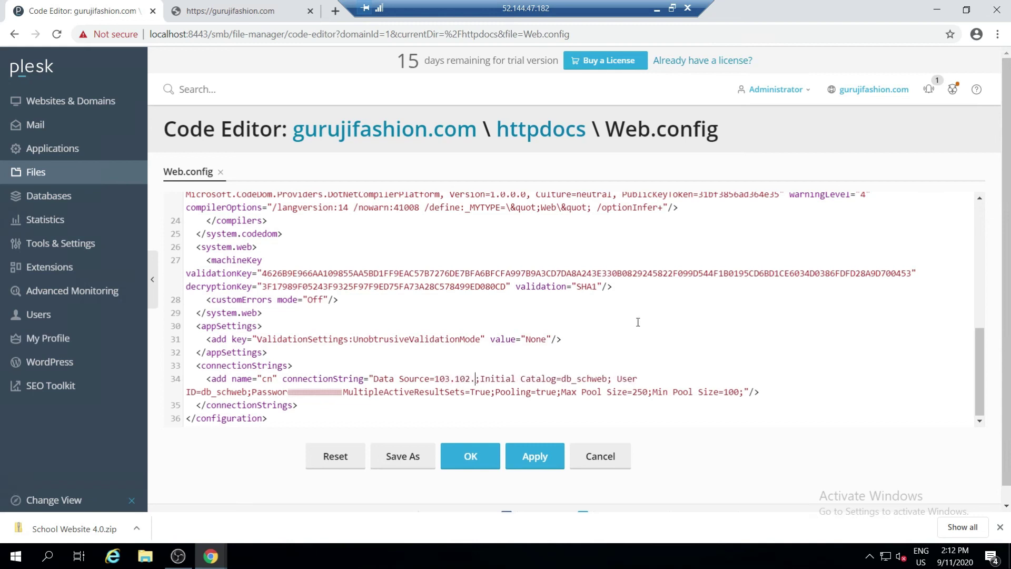
type("234.246")
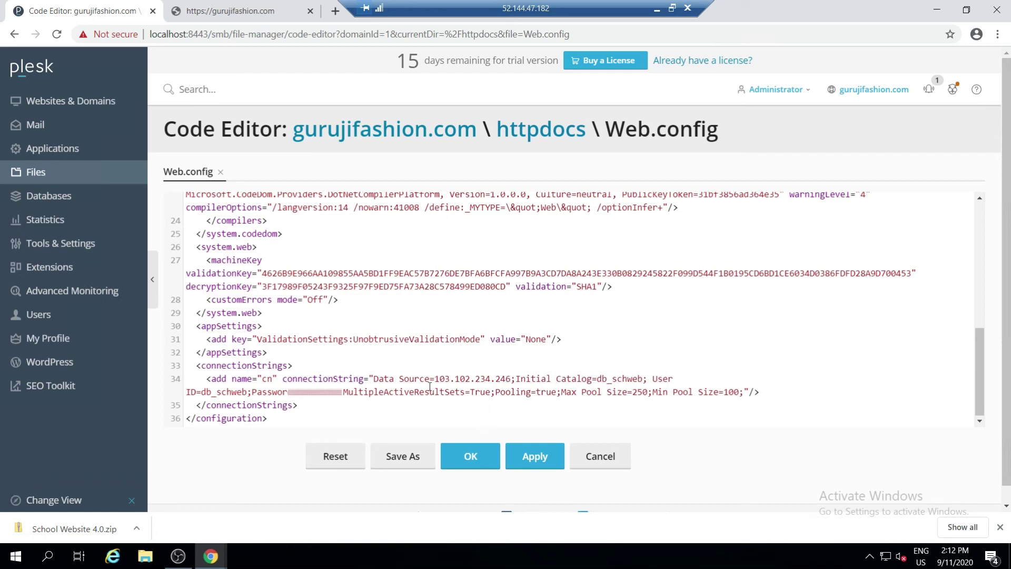
left_click(481, 462)
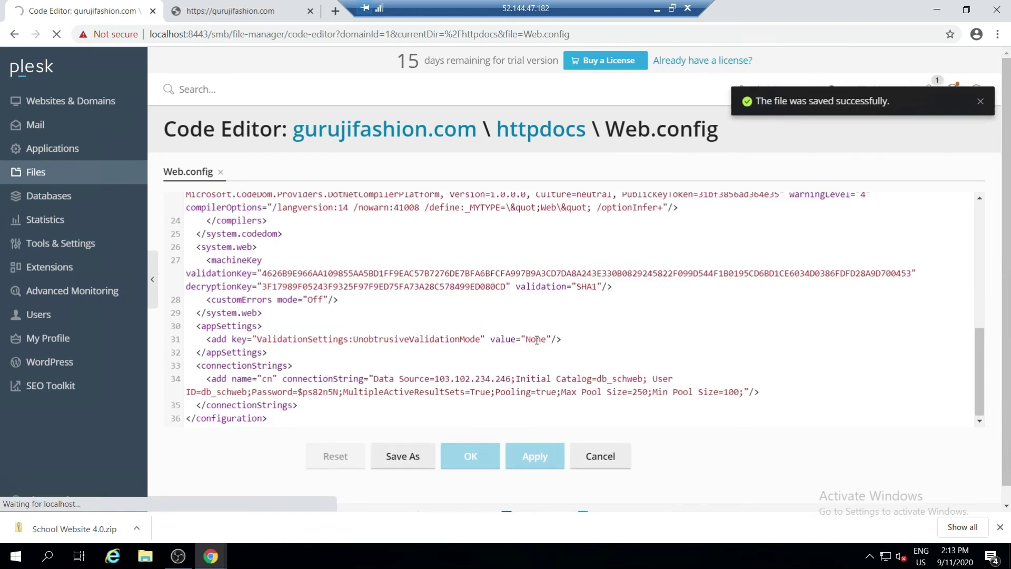
Reload gurujifashion.com and scroll through the full My School page down to Quick Queries
left_click(275, 9)
left_click(56, 34)
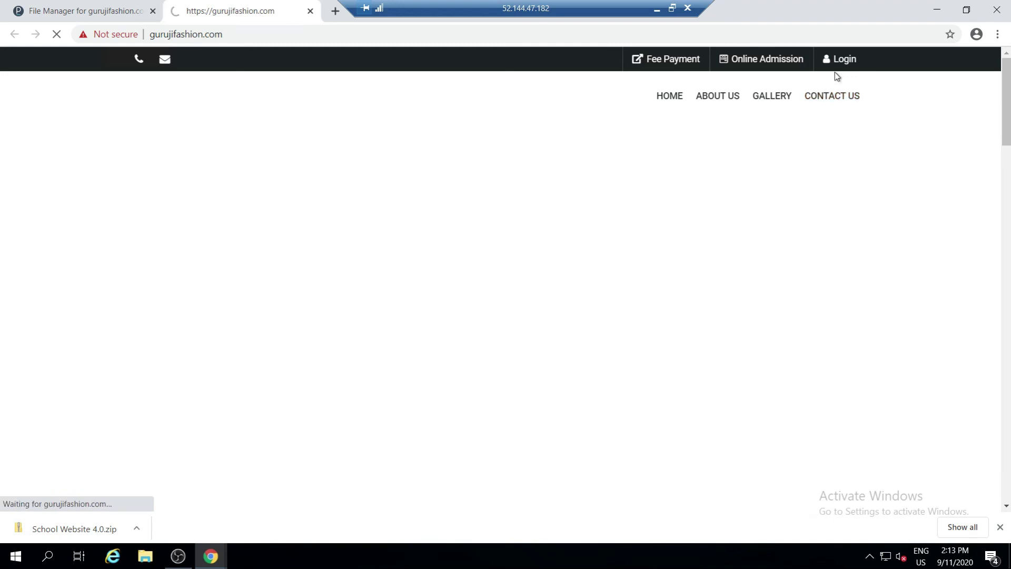
left_click(231, 38)
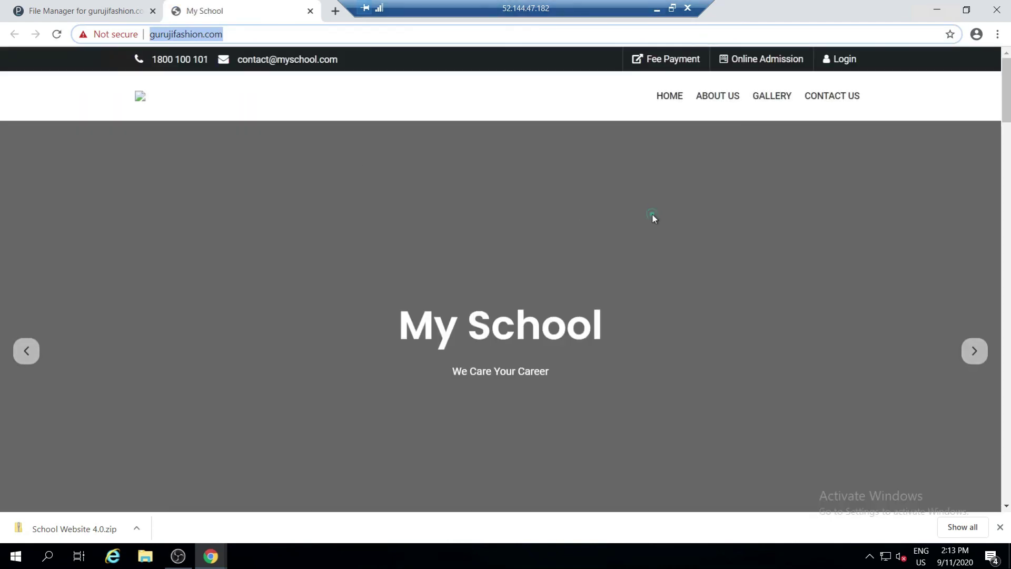
left_click(653, 218)
scroll(754, 265, "down", 5)
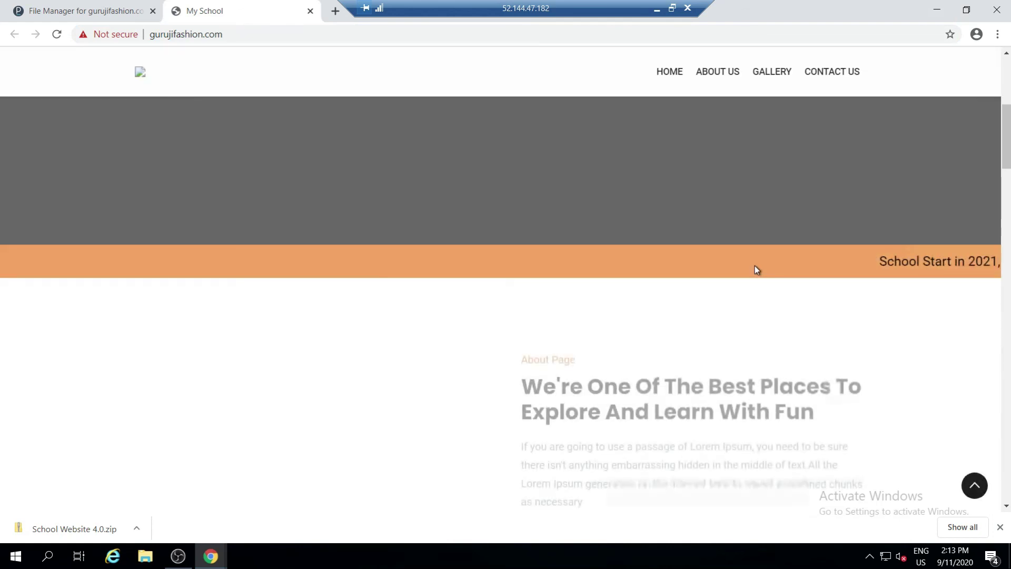
scroll(754, 266, "down", 12)
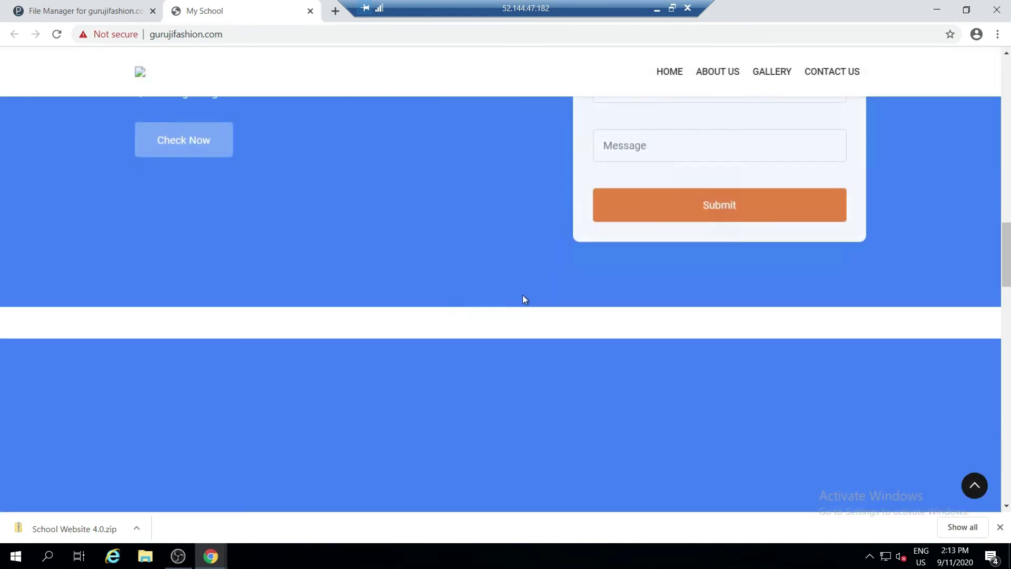
scroll(444, 293, "up", 4)
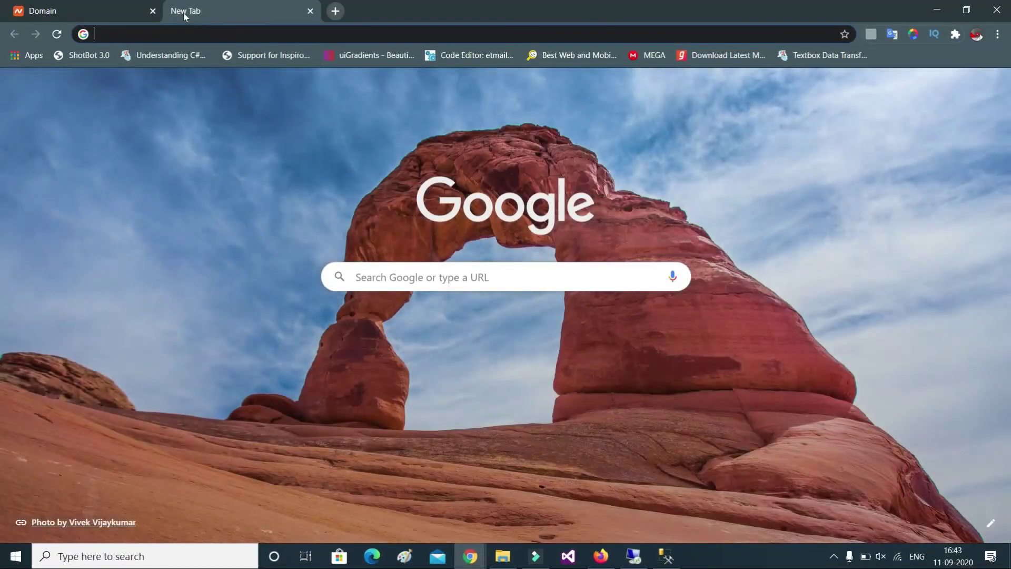
Load gurujifashion.com in Google Chrome's address bar
type("103.102.234.246")
key("ctrl+a")
type("guruji")
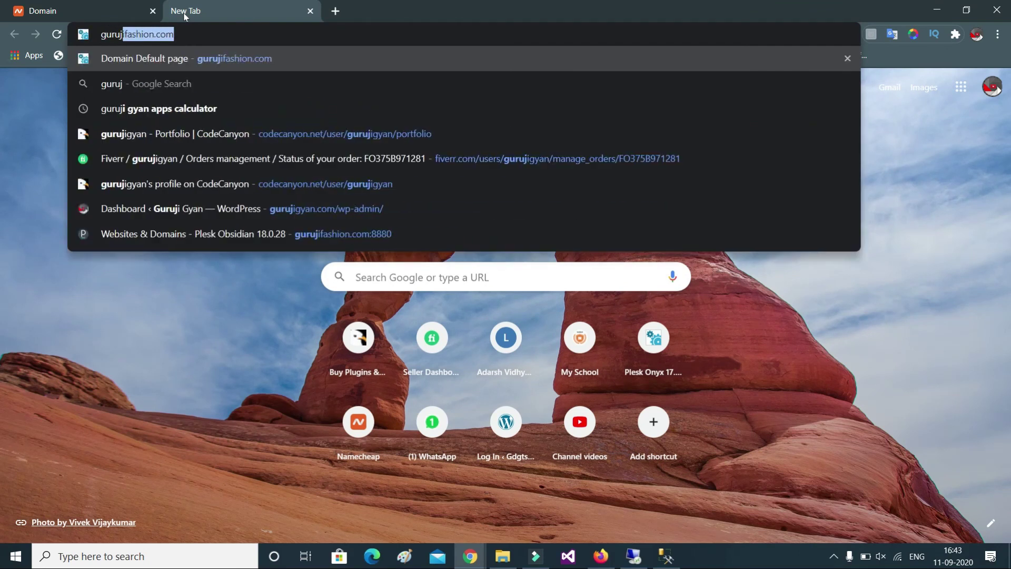
key("Return")
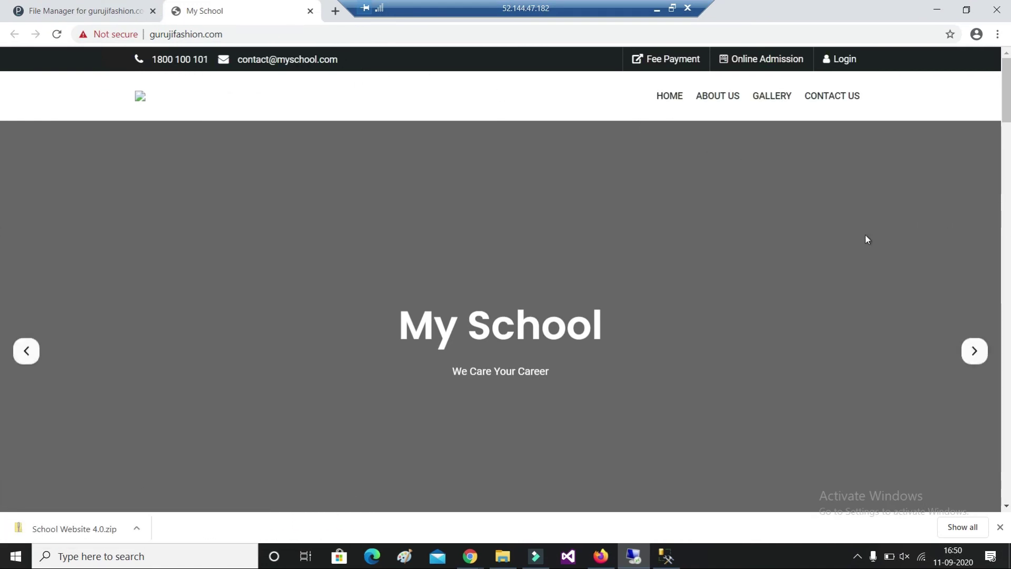
Scroll the My School page past its stats, mission and reviews to the contact footer
scroll(870, 238, "down", 10)
scroll(851, 250, "down", 15)
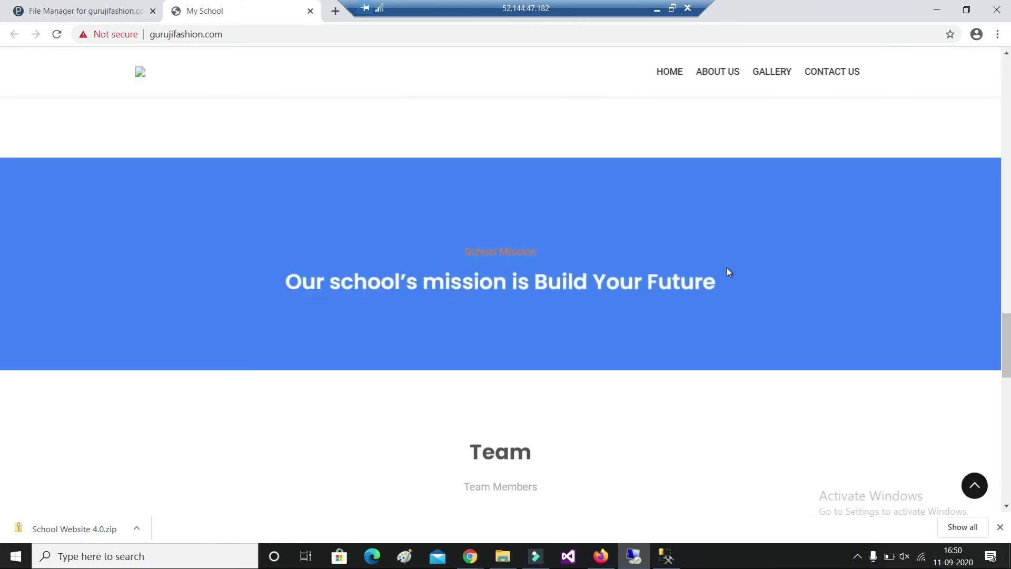
scroll(736, 267, "down", 5)
scroll(736, 265, "down", 4)
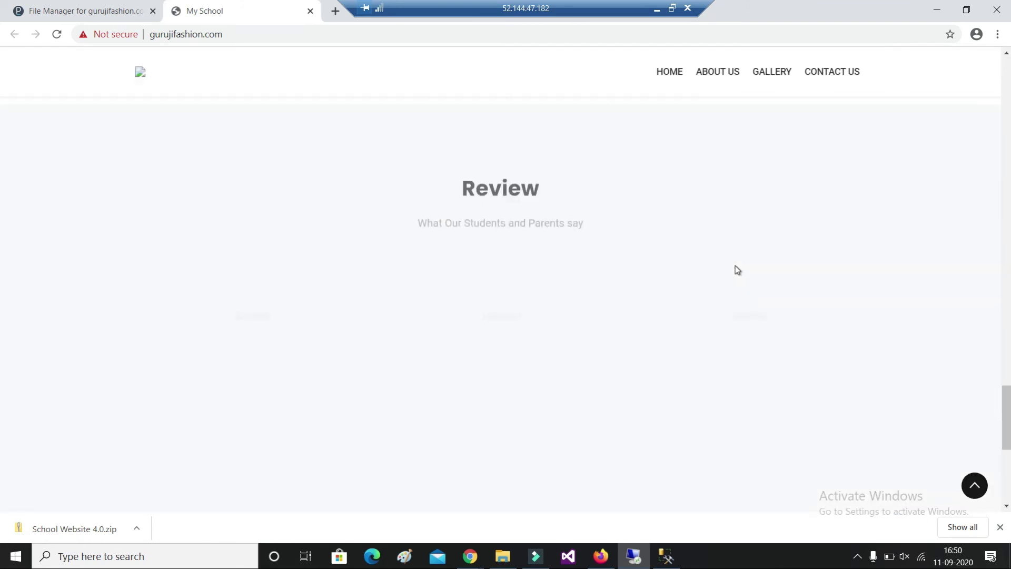
scroll(735, 265, "down", 4)
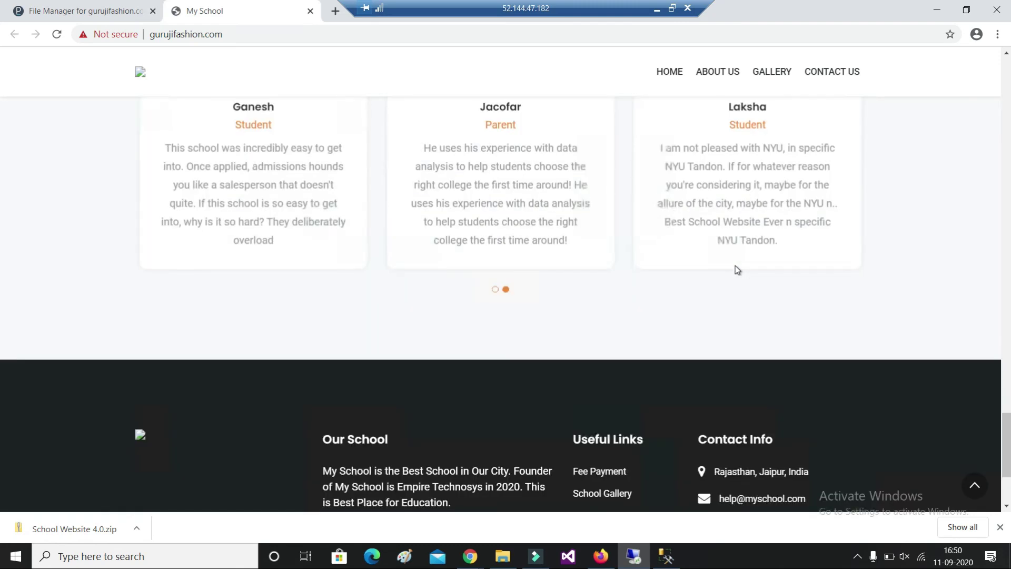